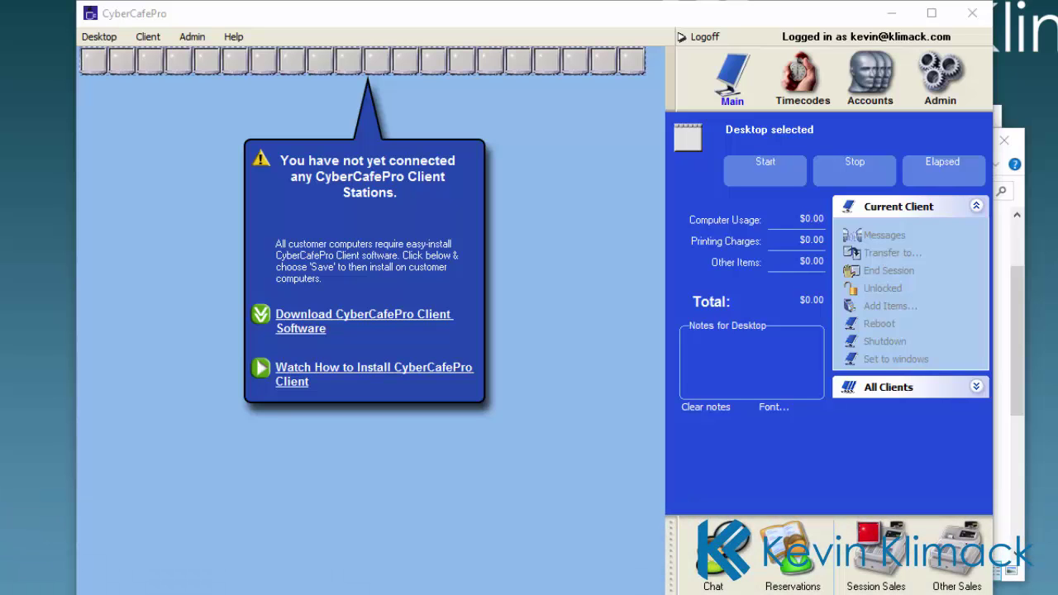
# Step: Switch to the Admin Screen, then collapse and re-expand the Pricing and Stock Setup section
pyautogui.click(943, 87)
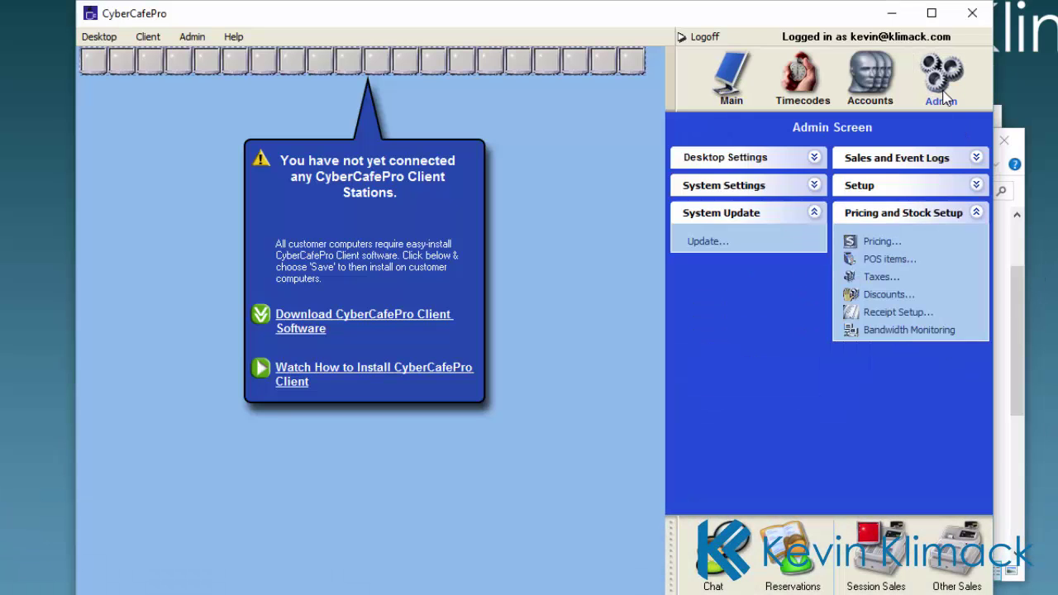
pyautogui.click(911, 220)
pyautogui.click(910, 220)
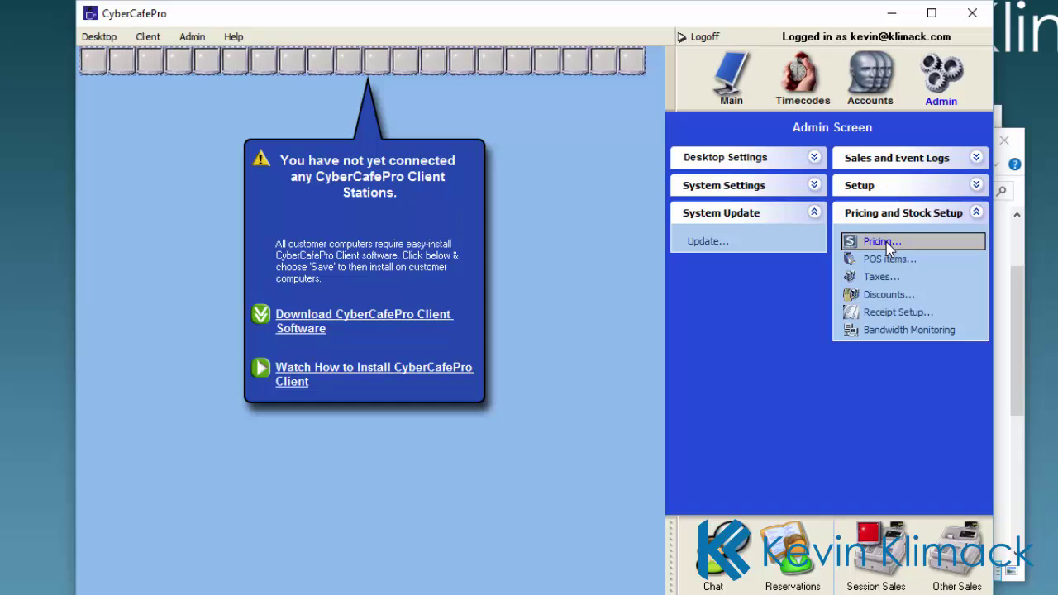
pyautogui.click(888, 246)
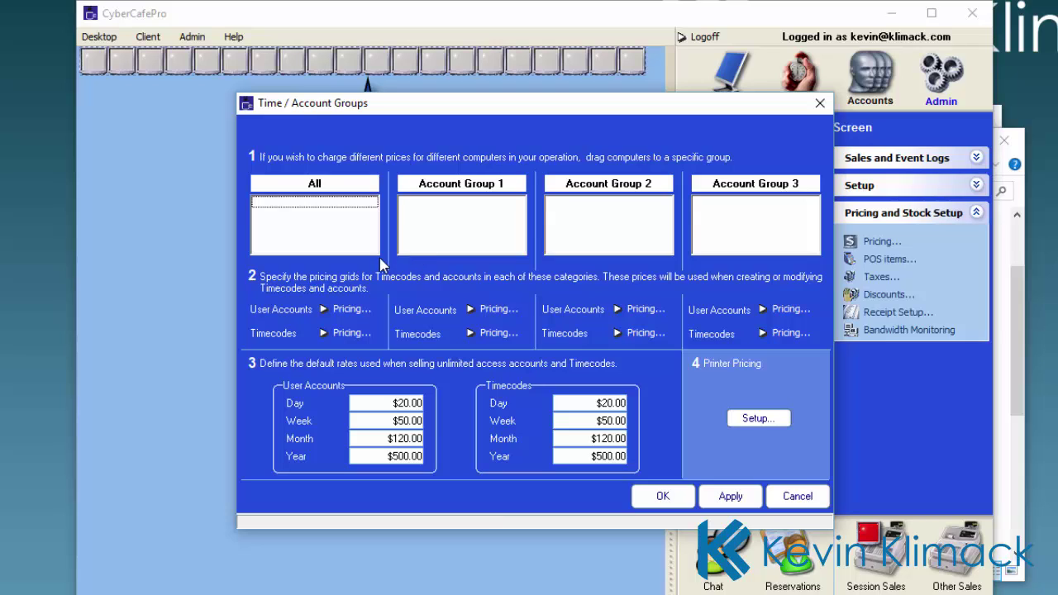
pyautogui.click(802, 497)
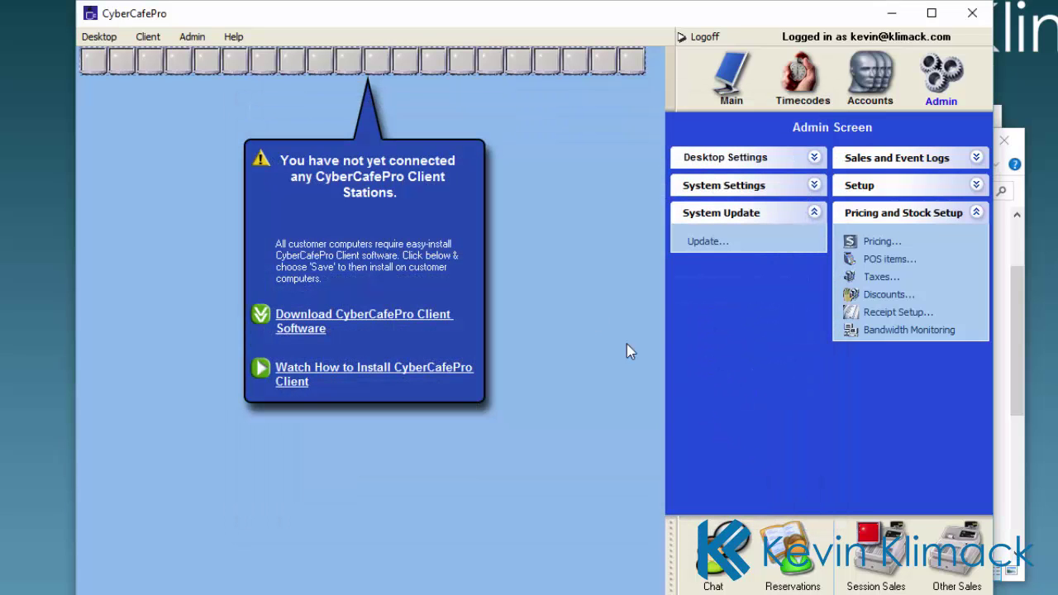
# Step: Tick Play and Pay Enabled in Location Configuration and save the settings
pyautogui.click(192, 36)
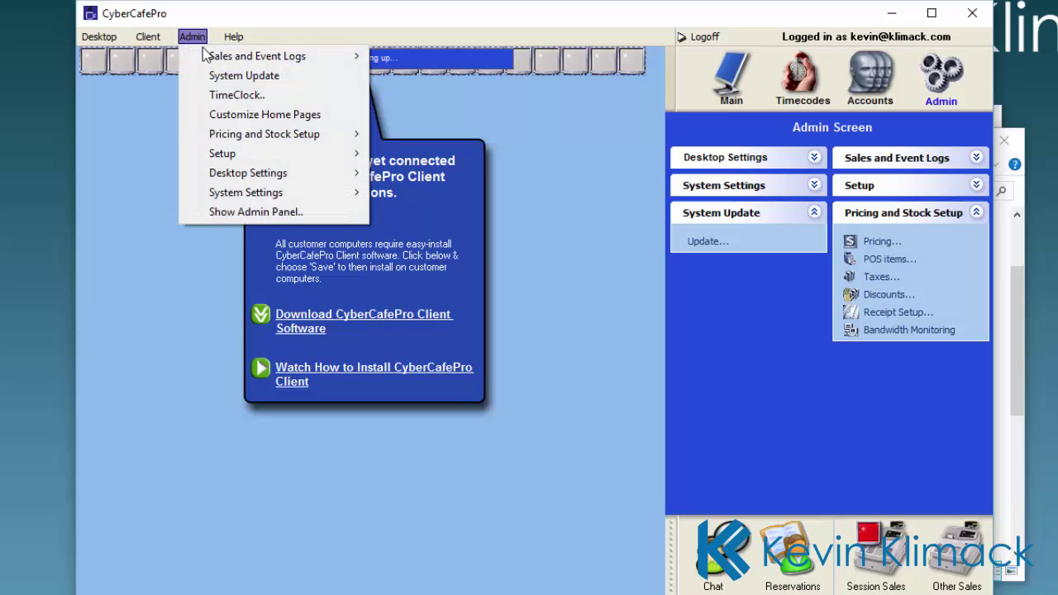
pyautogui.moveTo(240, 195)
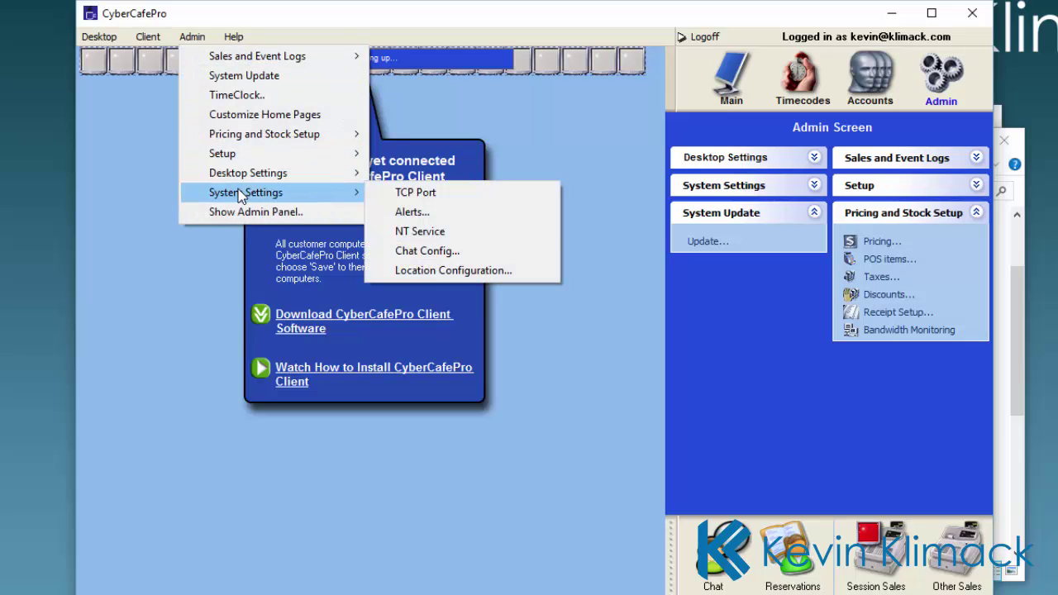
pyautogui.click(480, 270)
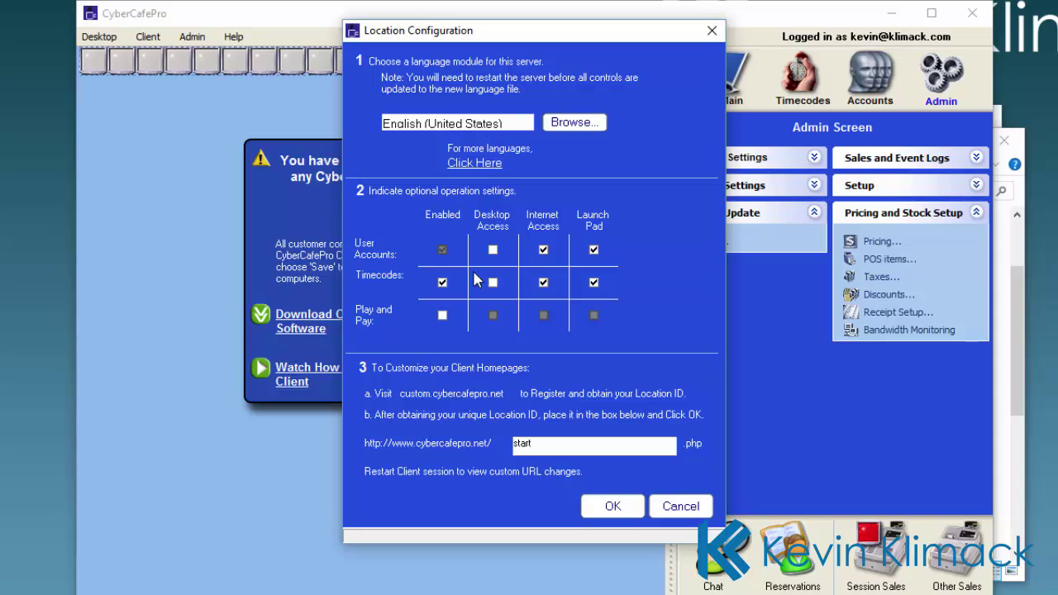
pyautogui.click(443, 316)
pyautogui.click(612, 507)
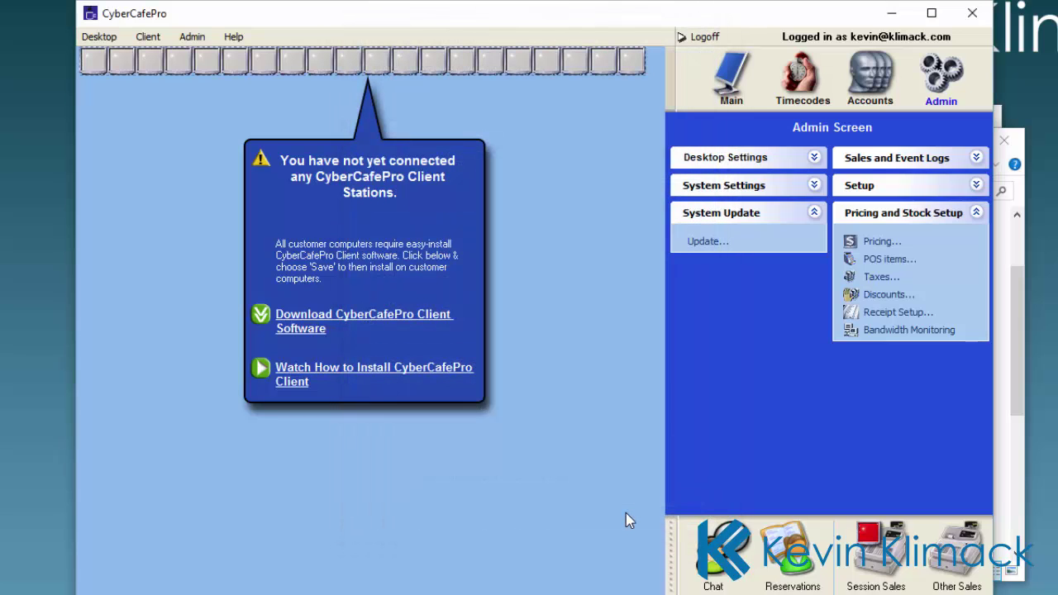
# Step: In Pricing Groups, change Play and Pay Group 1's hourly rate to $10.00 and open the Minimum/Base choice
pyautogui.click(878, 245)
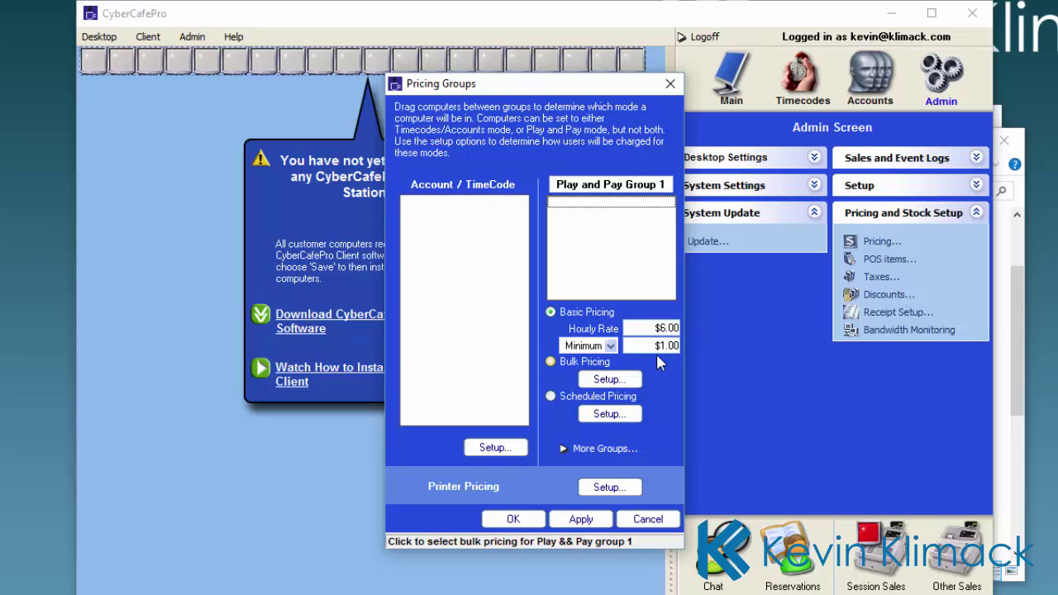
pyautogui.click(659, 328)
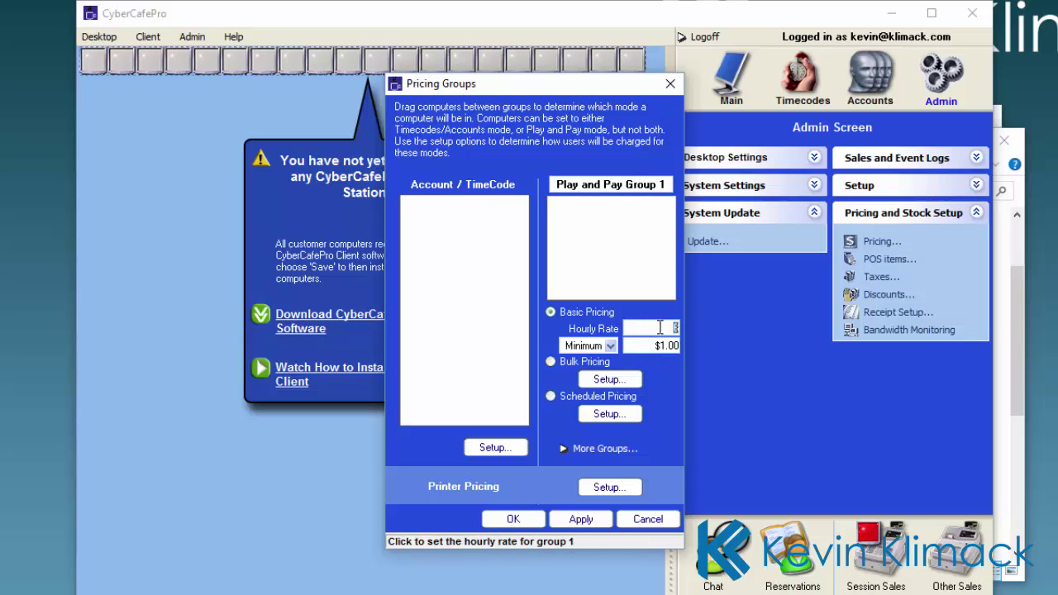
pyautogui.write('10')
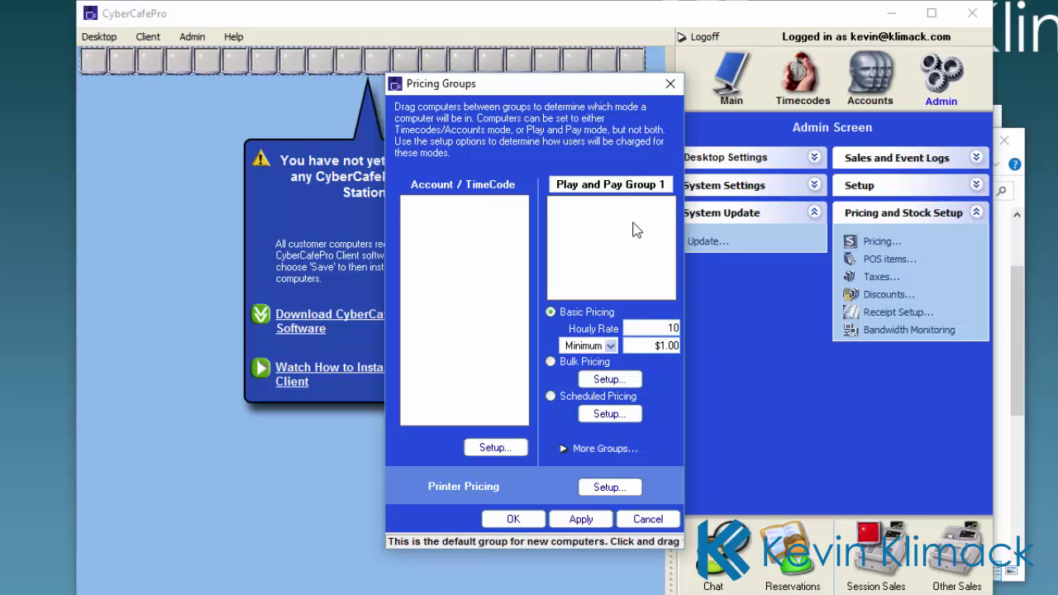
pyautogui.click(625, 295)
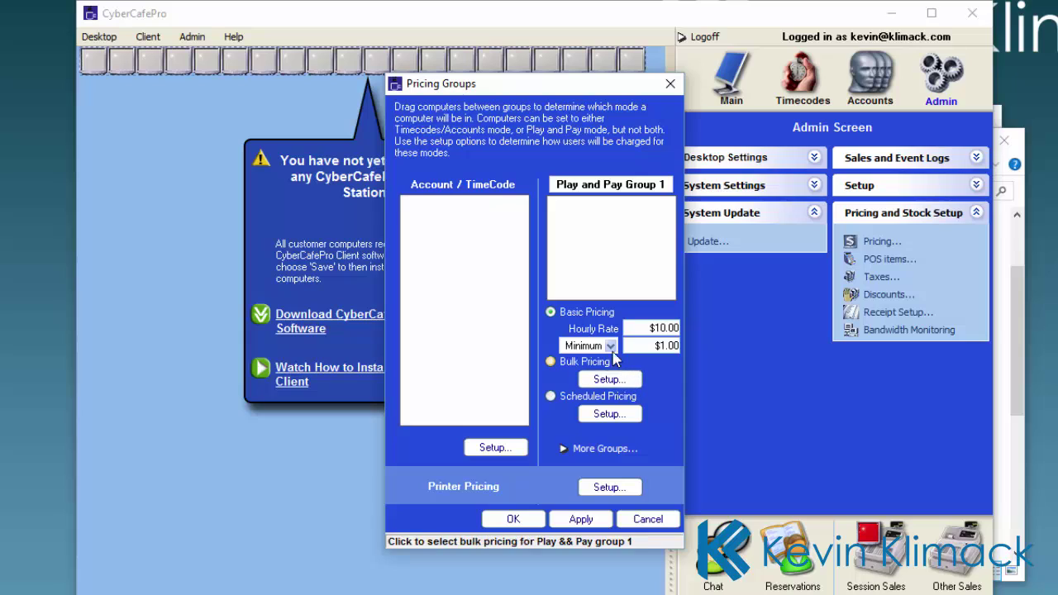
pyautogui.click(611, 347)
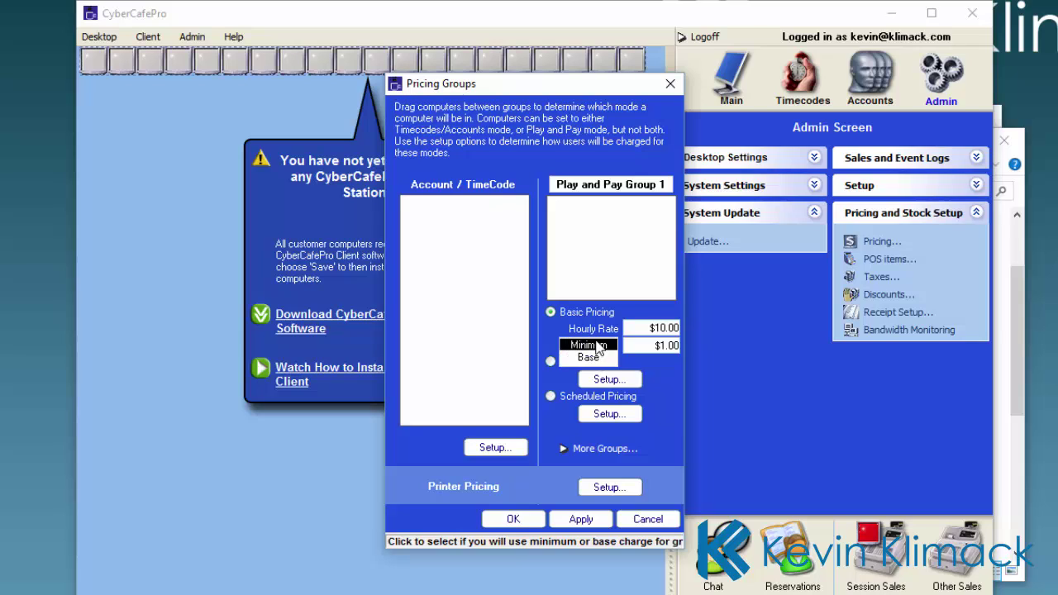
# Step: Keep Minimum at $5.00, select Scheduled Pricing, and cancel the Account/TimeCode Setup unchanged
pyautogui.click(598, 344)
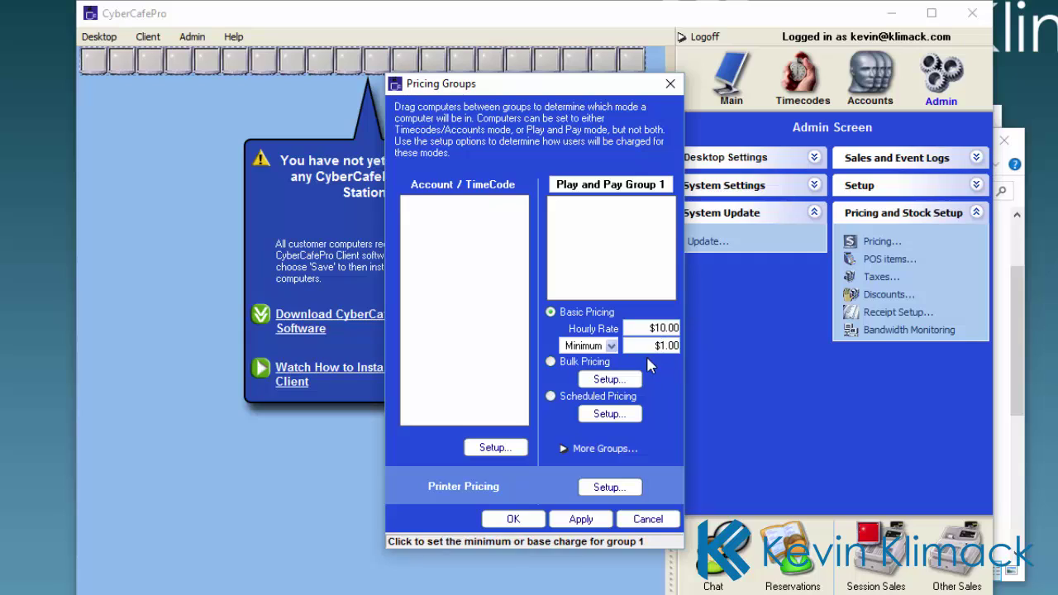
pyautogui.moveTo(655, 345); pyautogui.dragTo(680, 345)
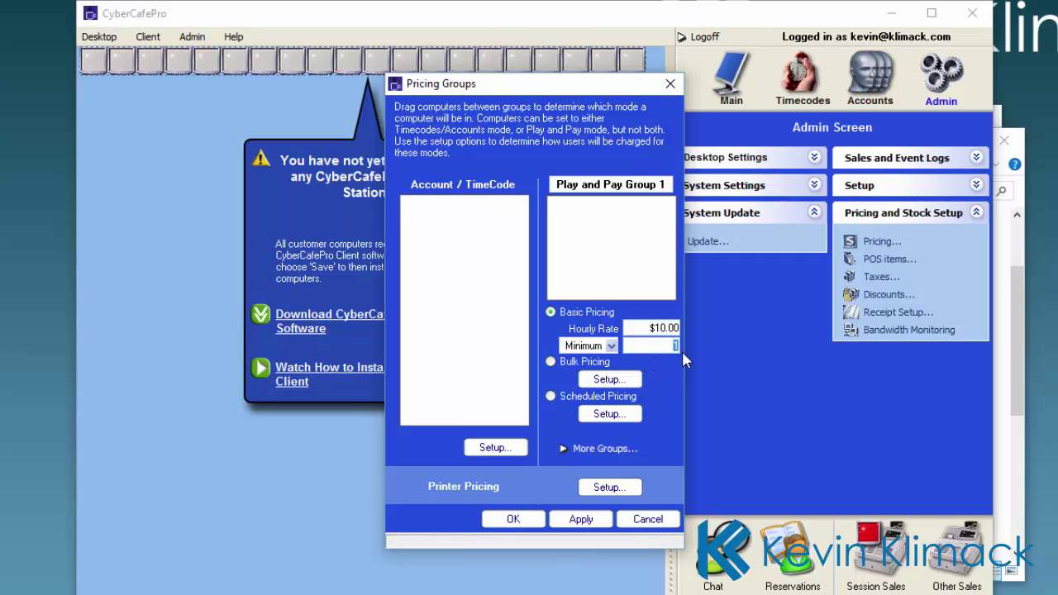
pyautogui.press('BackSpace')
pyautogui.press('BackSpace')
pyautogui.click(551, 396)
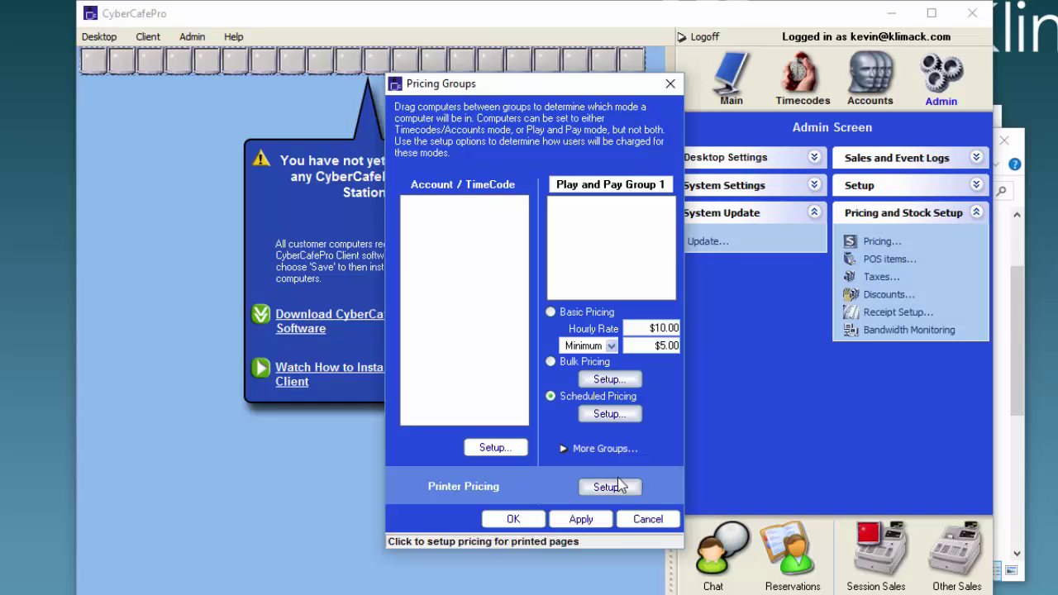
pyautogui.click(492, 447)
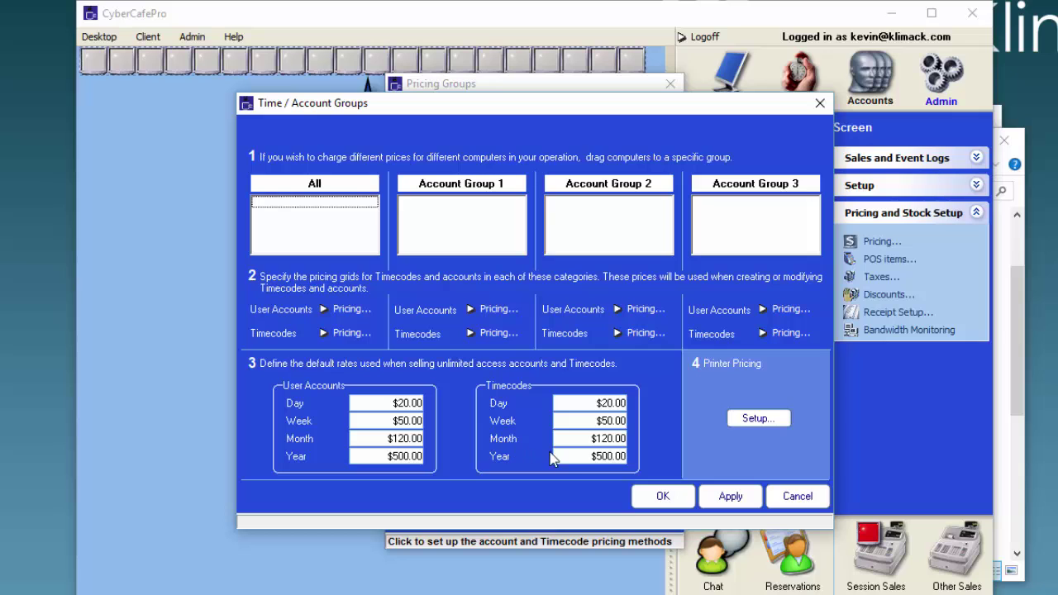
pyautogui.click(794, 509)
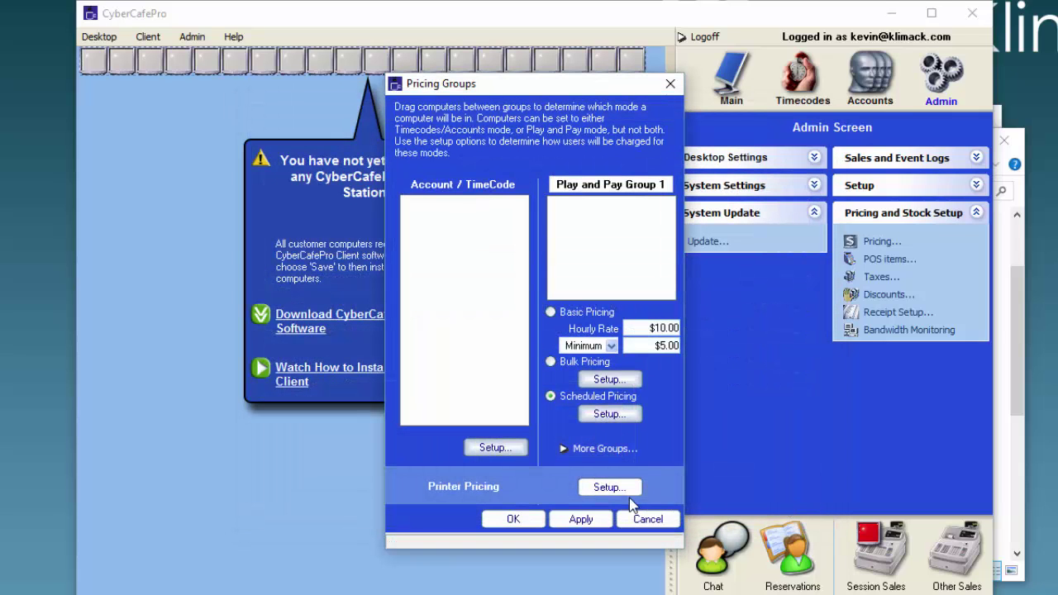
# Step: Save Pricing Groups, then untick Play and Pay Enabled in Location Configuration and confirm
pyautogui.click(513, 519)
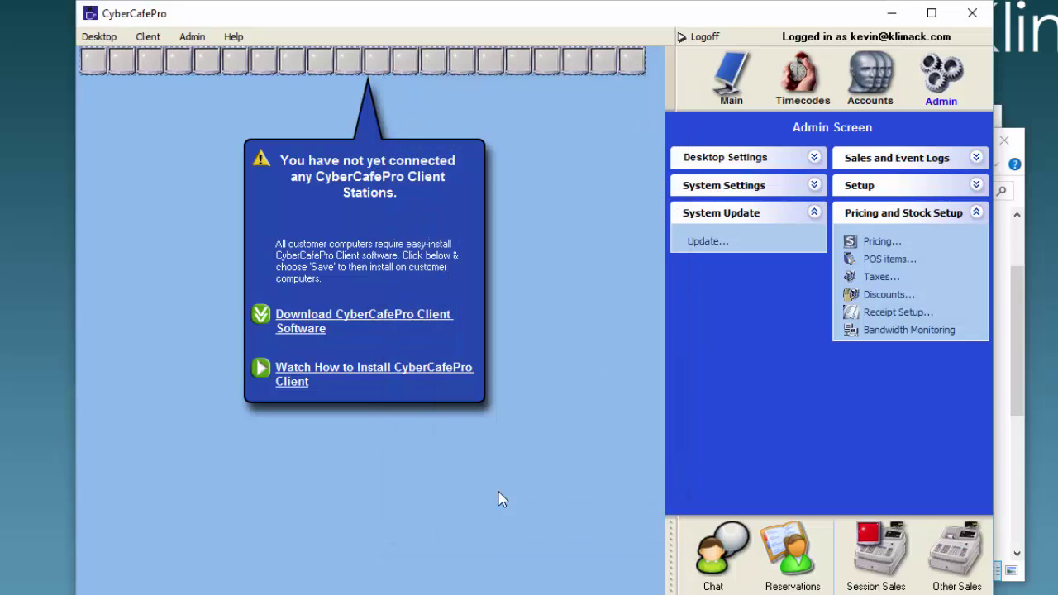
pyautogui.click(192, 36)
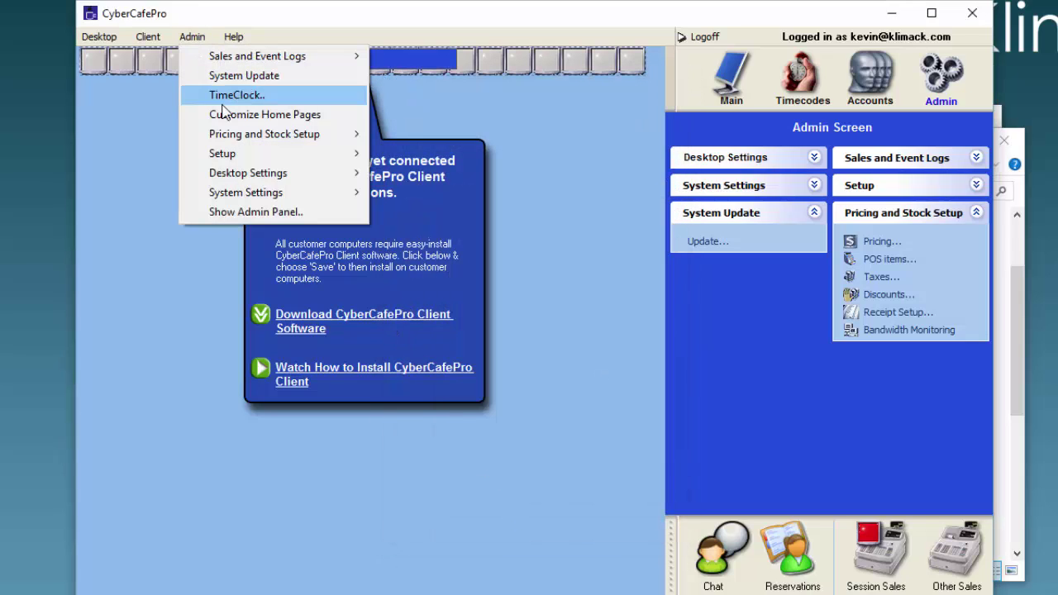
pyautogui.moveTo(248, 192)
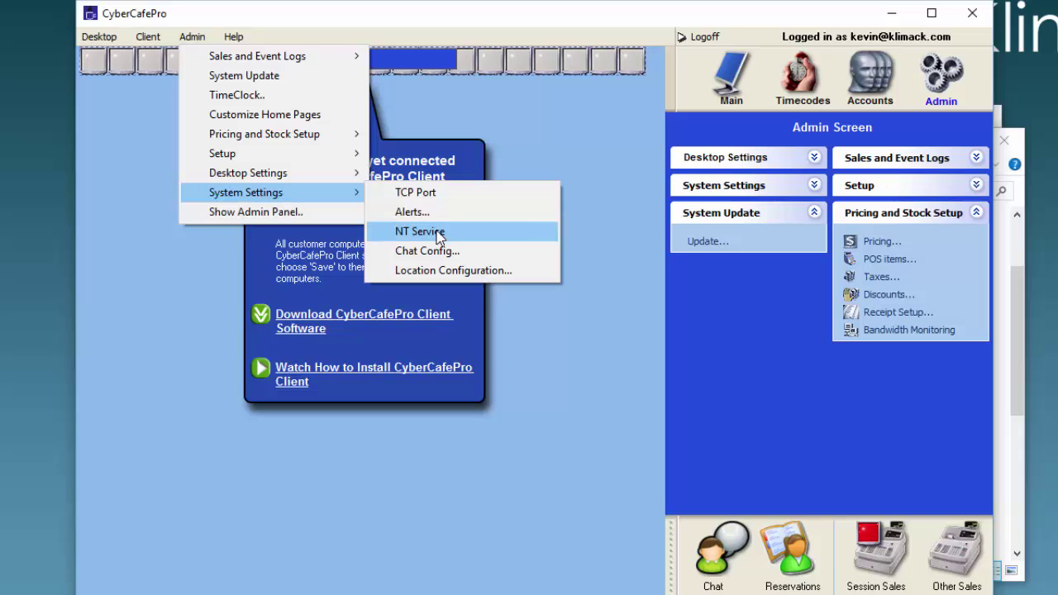
pyautogui.click(438, 273)
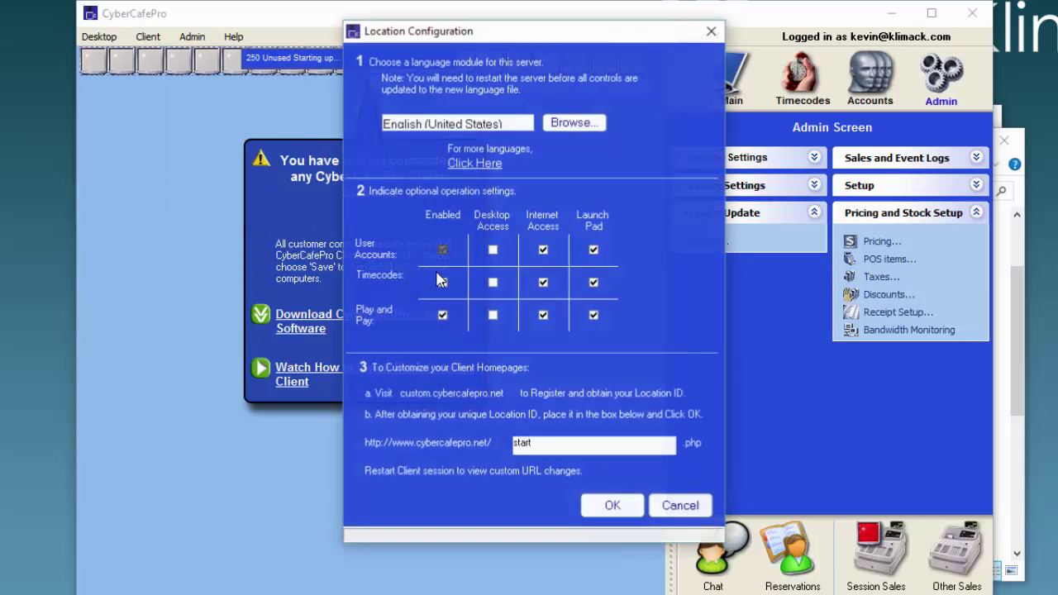
pyautogui.click(441, 316)
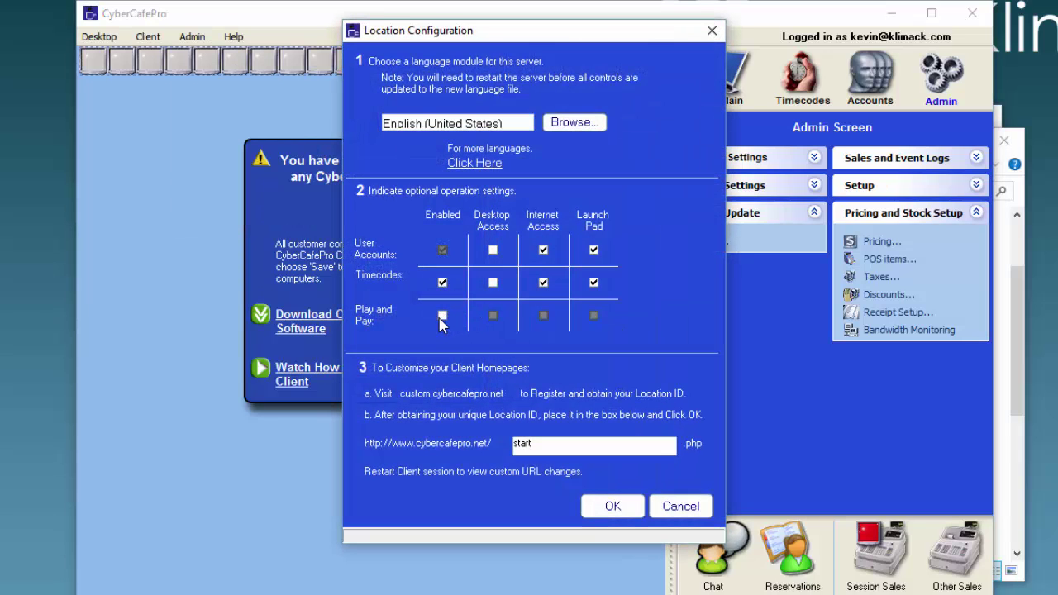
pyautogui.click(605, 512)
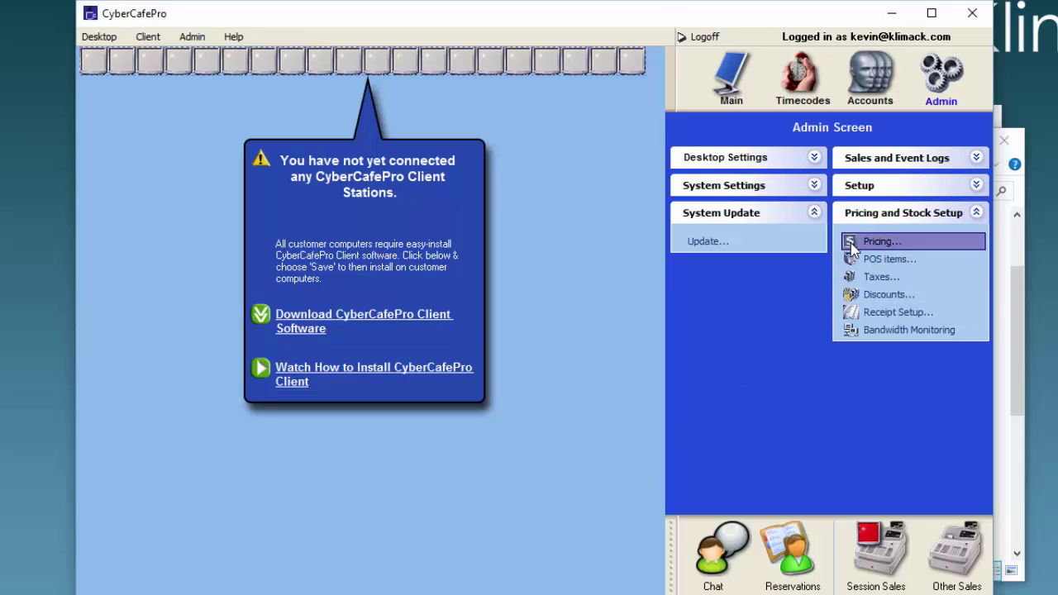
# Step: Open Time / Account Groups and the Timecodes Bulk Rates grid for group All
pyautogui.click(880, 242)
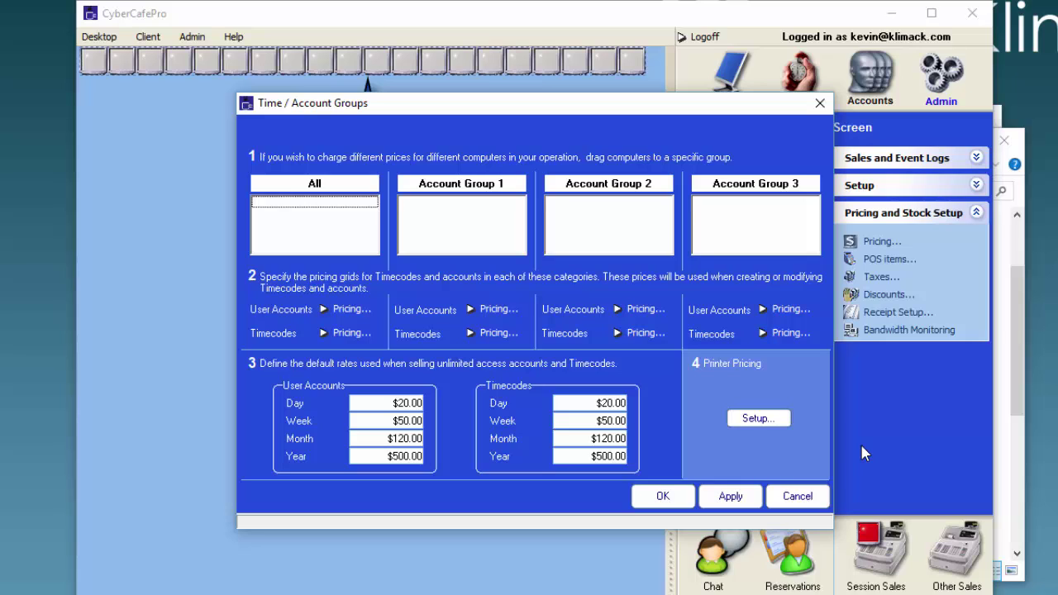
pyautogui.click(353, 334)
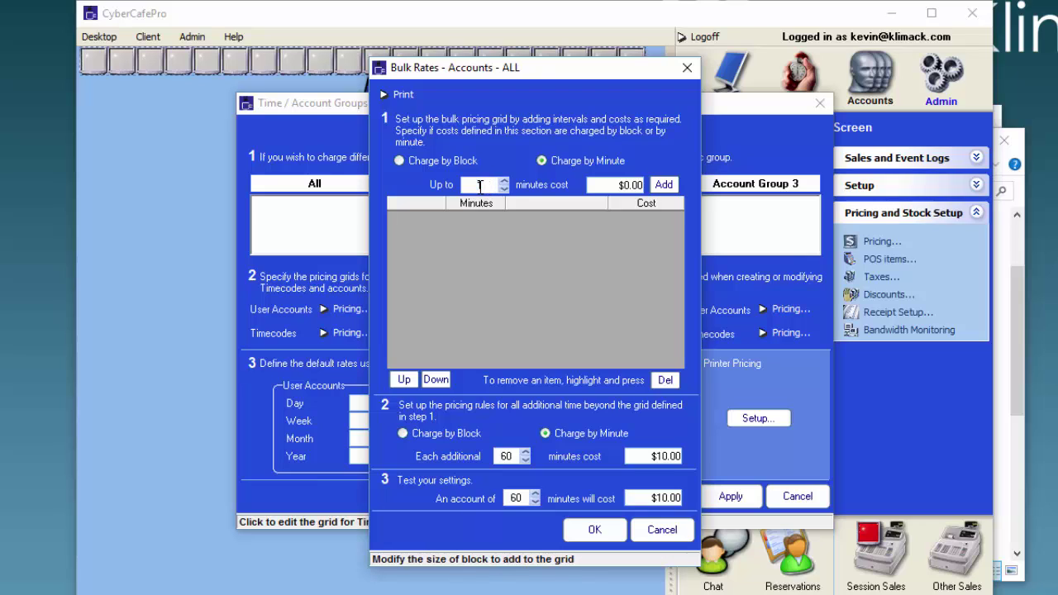
# Step: Add the first pricing block: up to 60 minutes for $10.00
pyautogui.doubleClick(480, 186)
pyautogui.write('60')
pyautogui.click(612, 184)
pyautogui.press('BackSpace')
pyautogui.press('BackSpace')
pyautogui.press('BackSpace')
pyautogui.press('BackSpace')
pyautogui.press('BackSpace')
pyautogui.write('10')
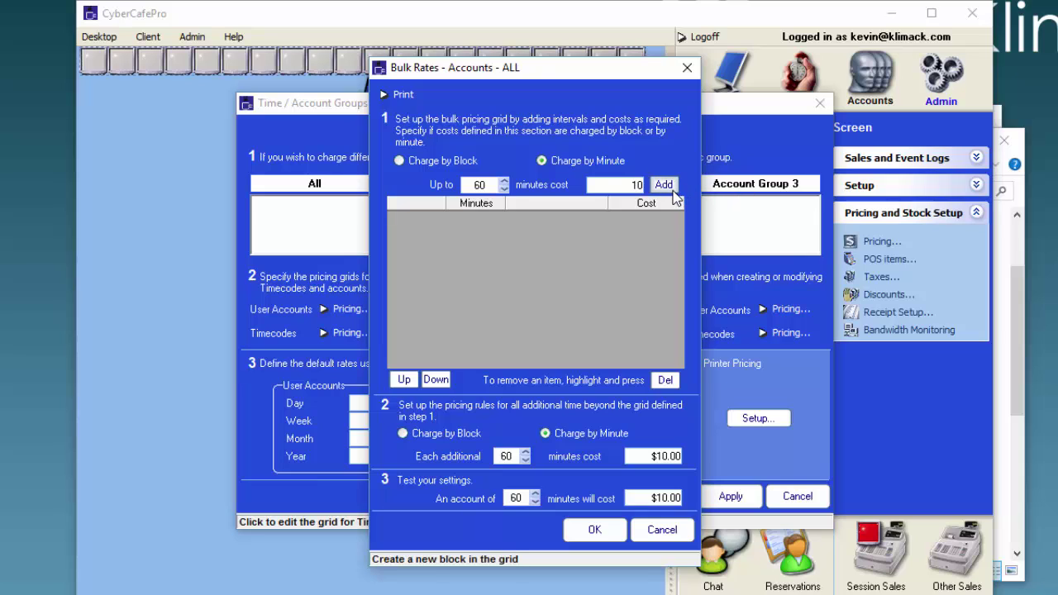
pyautogui.click(673, 192)
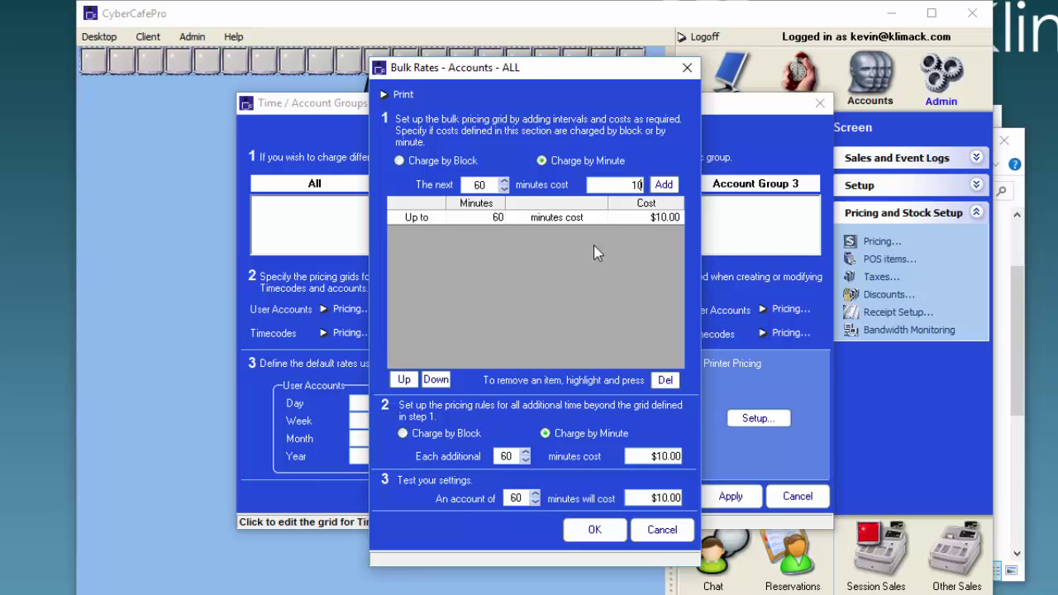
# Step: Add three more 60-minute blocks costing $5.00 each
pyautogui.moveTo(477, 186); pyautogui.dragTo(487, 187)
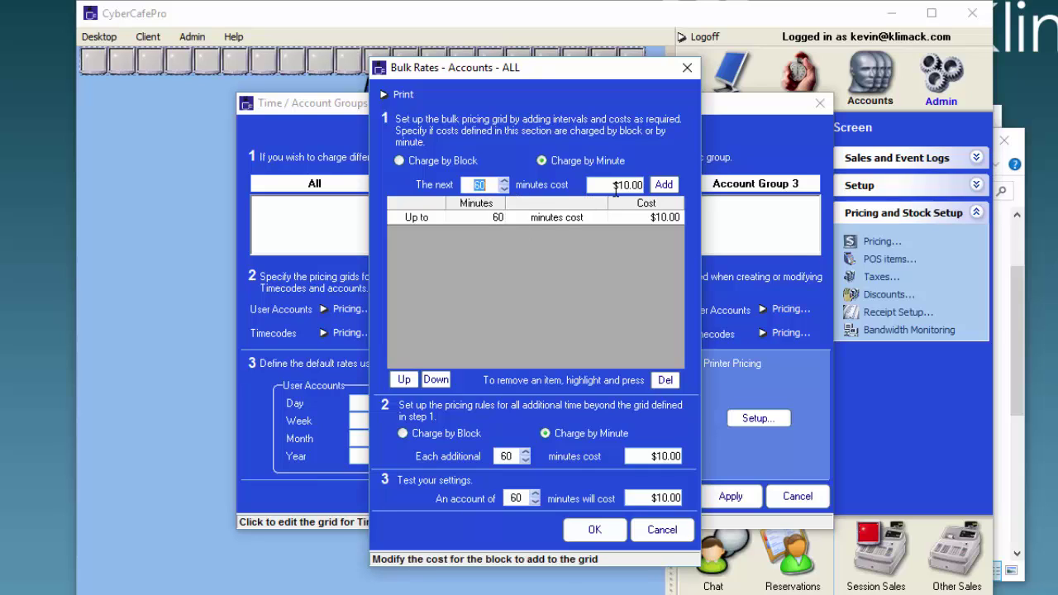
pyautogui.moveTo(630, 185); pyautogui.dragTo(671, 185)
pyautogui.write('15')
pyautogui.press('BackSpace')
pyautogui.press('BackSpace')
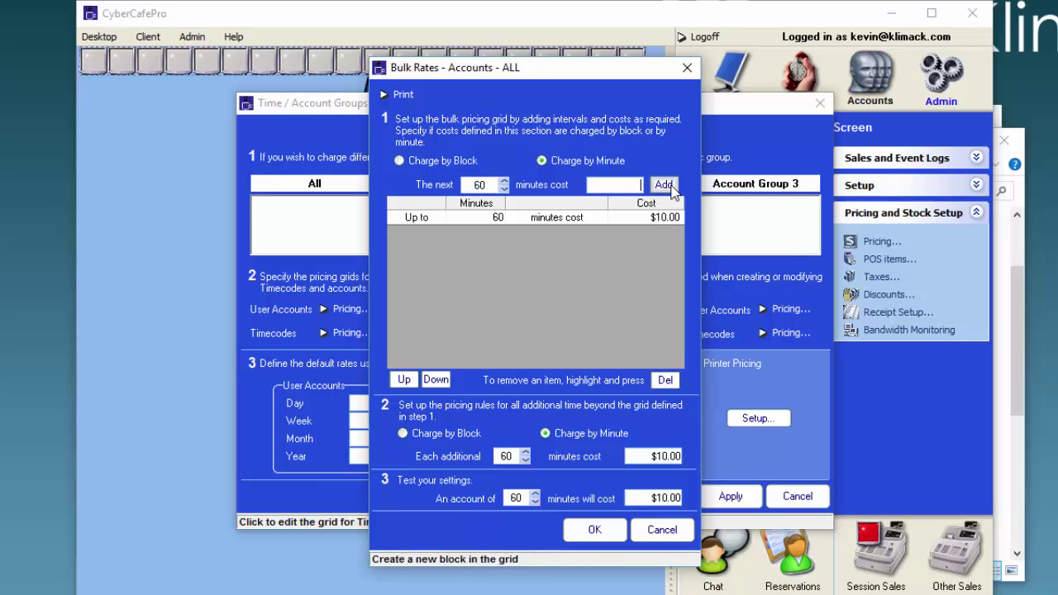
pyautogui.write('$')
pyautogui.click(664, 185)
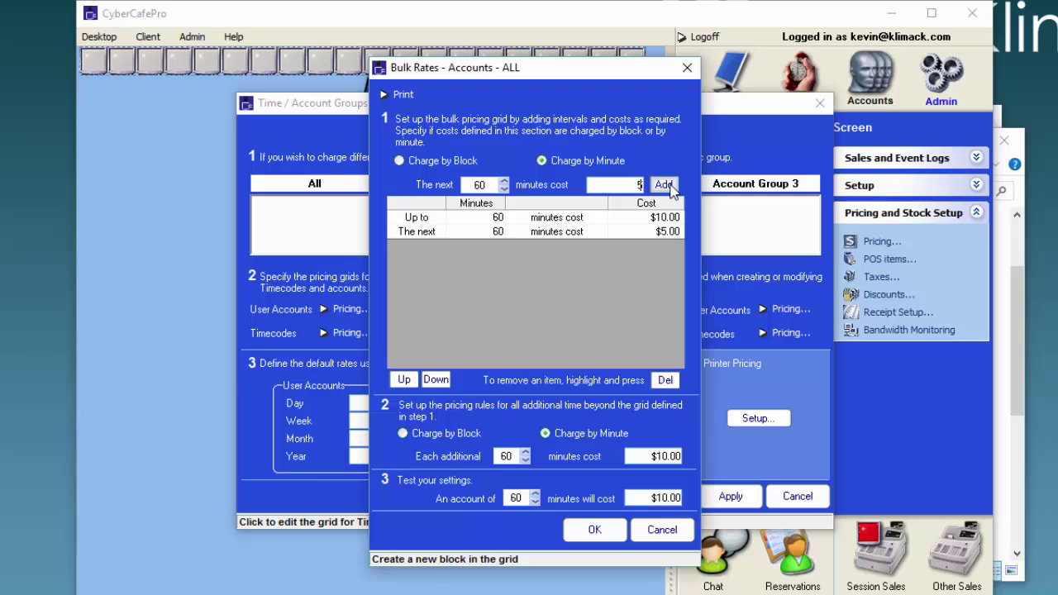
pyautogui.click(664, 185)
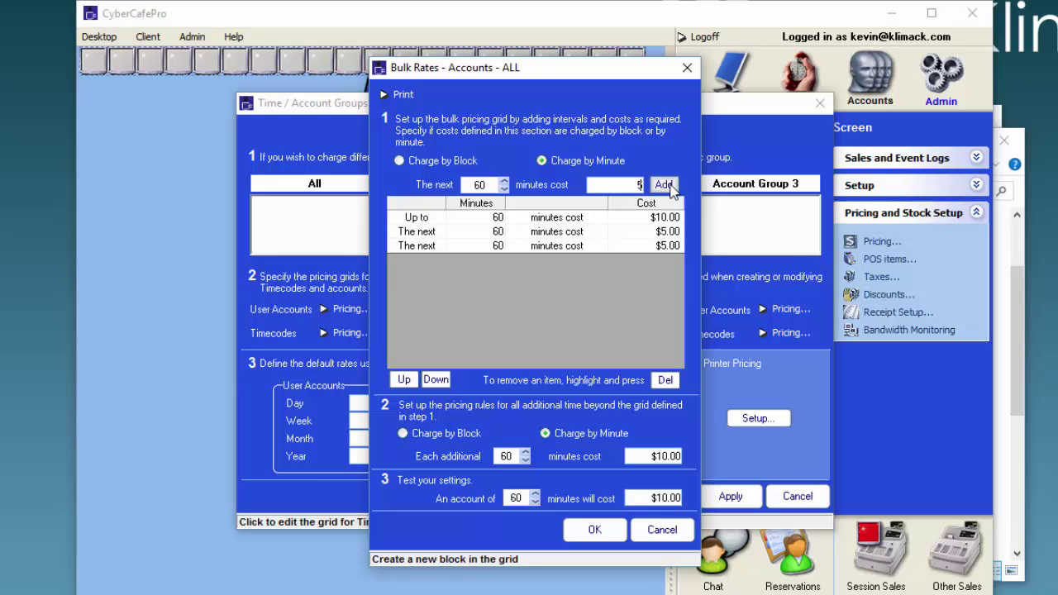
pyautogui.click(664, 184)
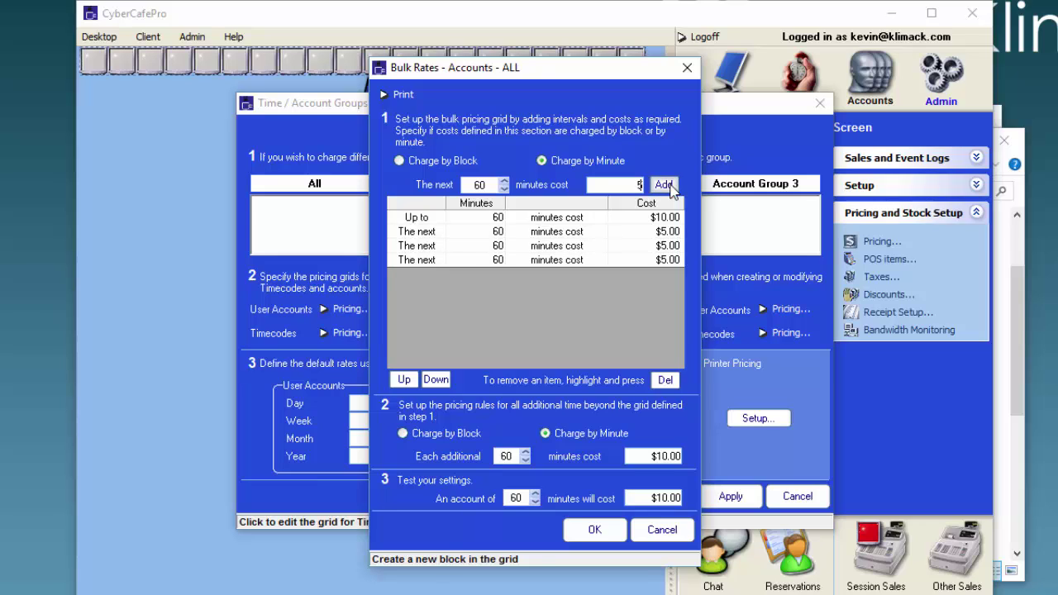
# Step: Add a fourth $5.00 hour and a free $0.00 hour, then test 300- and 360-minute accounts
pyautogui.click(666, 185)
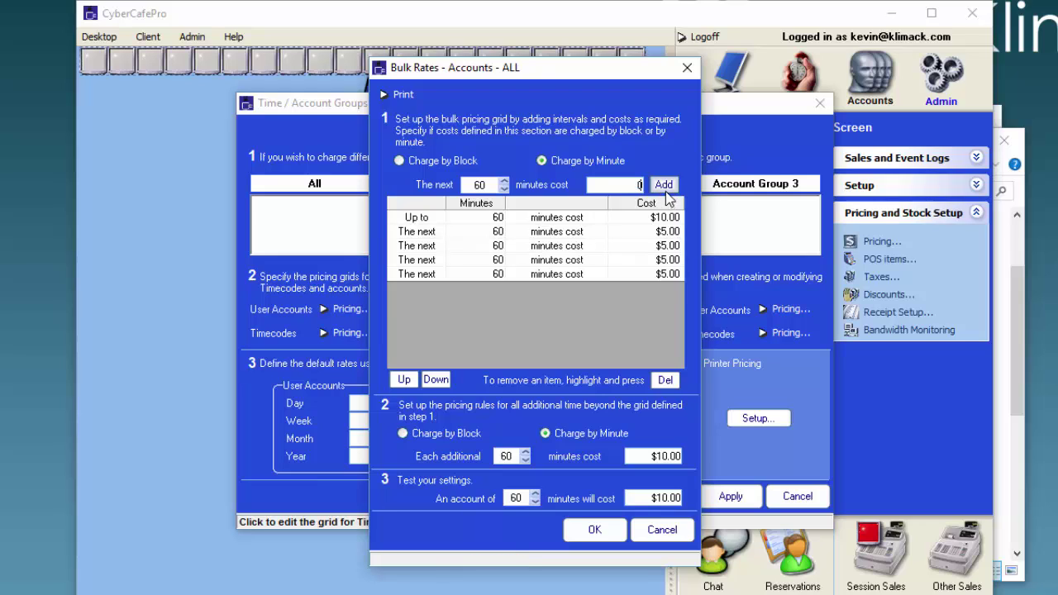
pyautogui.click(666, 192)
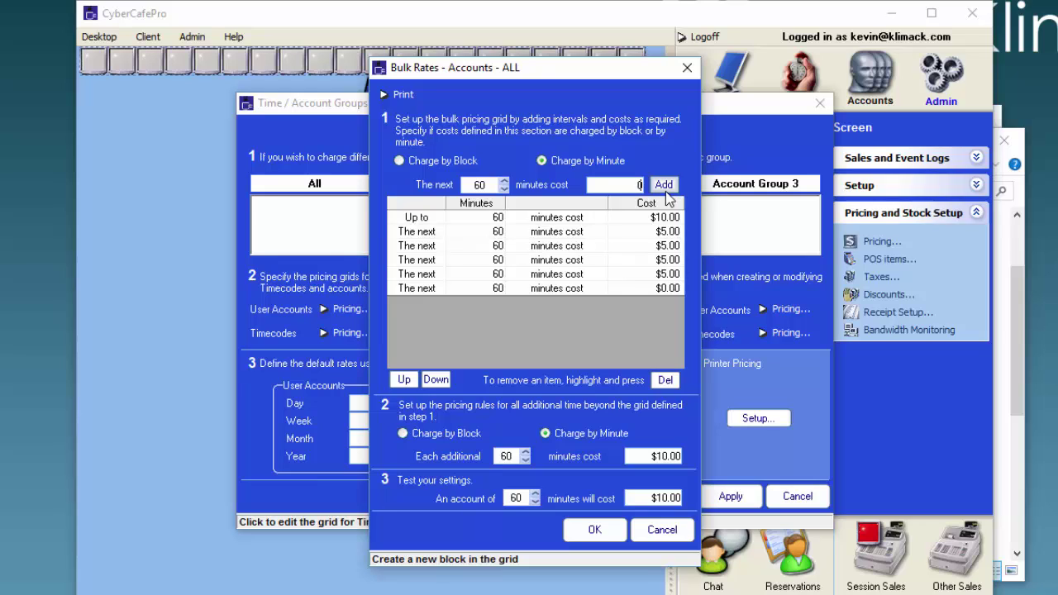
pyautogui.doubleClick(524, 498)
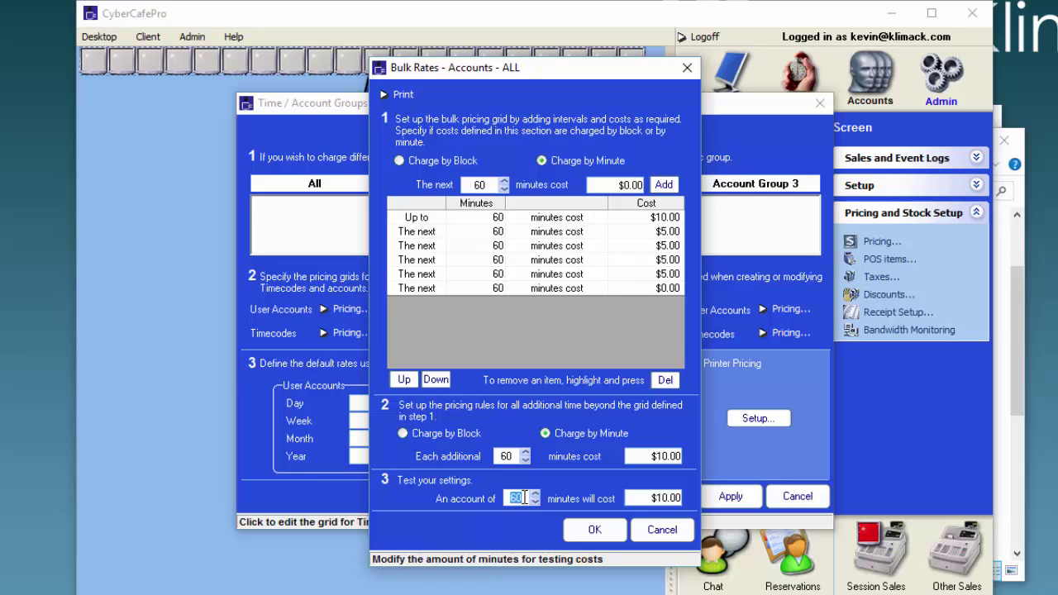
pyautogui.write('300')
pyautogui.click(649, 498)
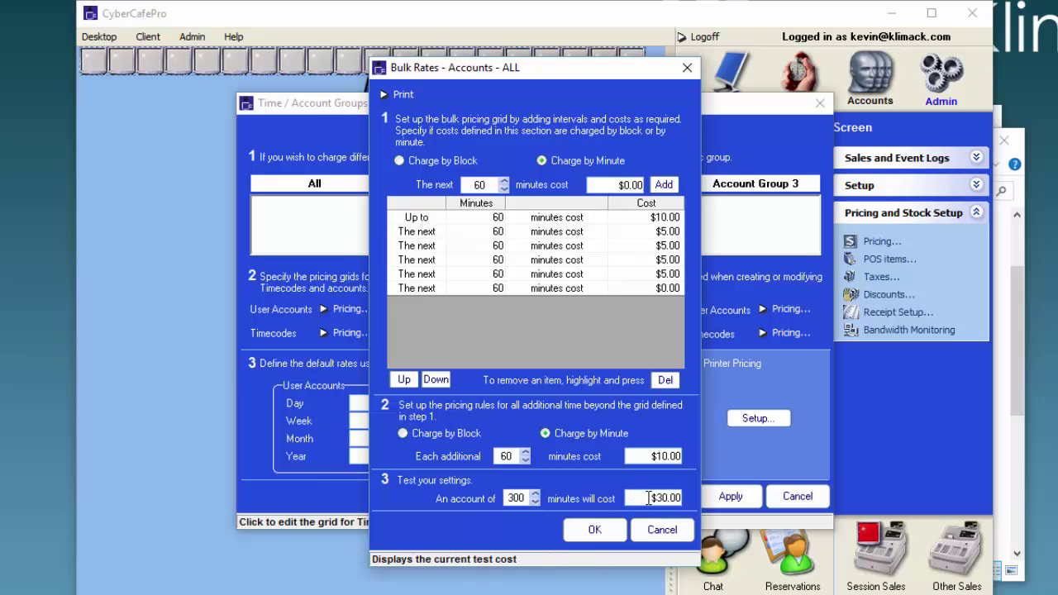
pyautogui.doubleClick(521, 499)
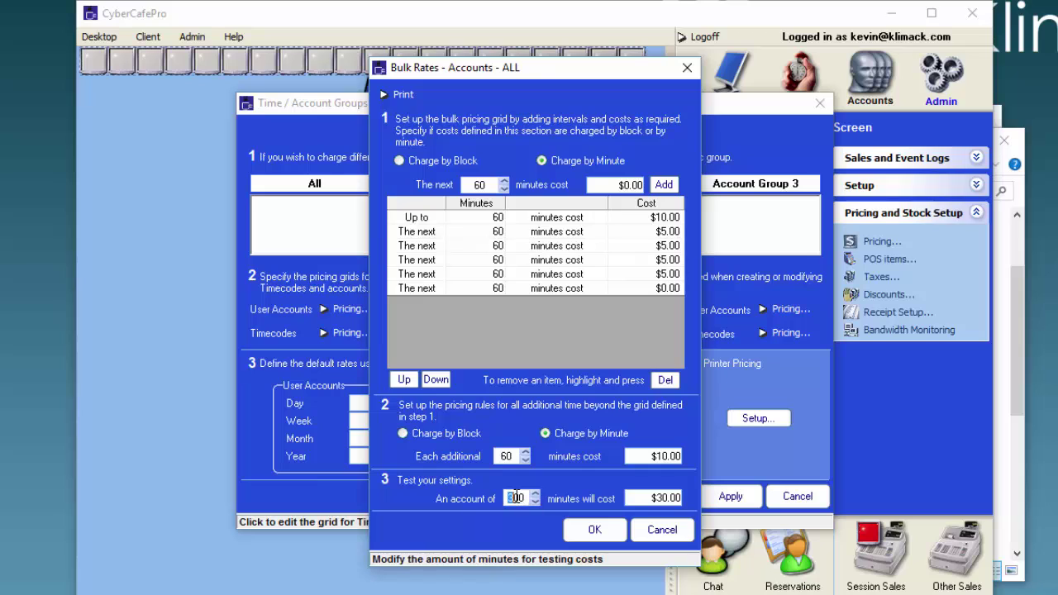
pyautogui.write('360')
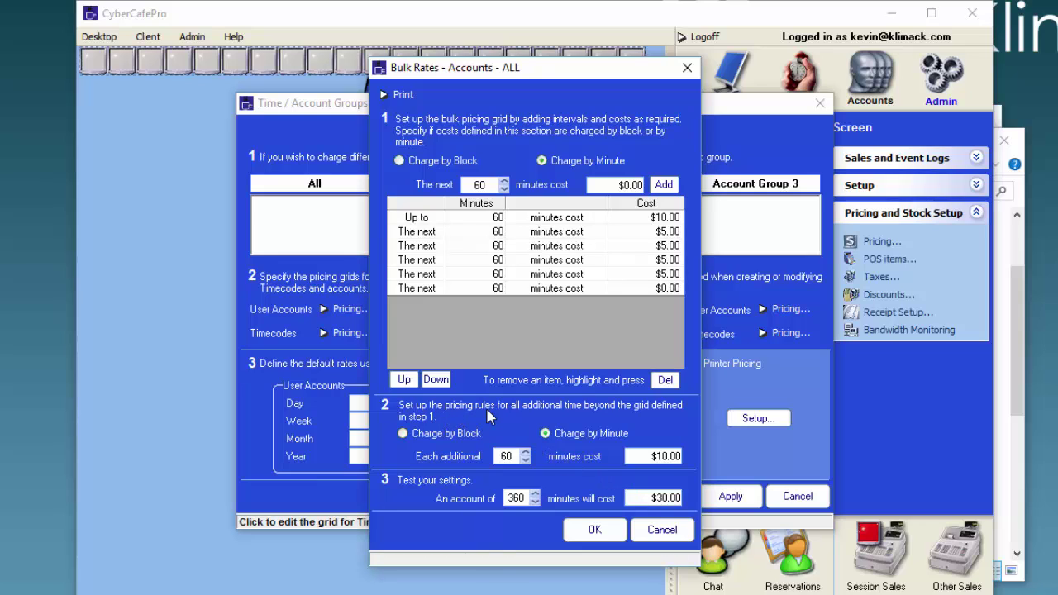
# Step: Set the charge for each additional hour beyond the grid to $5.00
pyautogui.click(668, 457)
pyautogui.press('BackSpace')
pyautogui.press('BackSpace')
pyautogui.write('5')
pyautogui.click(653, 499)
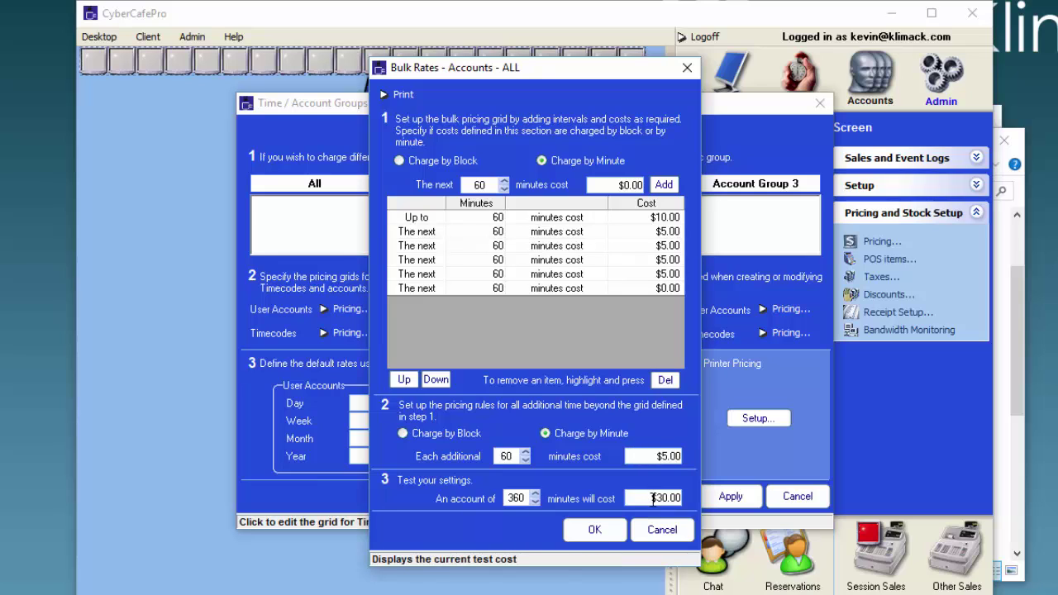
# Step: Test a 600-minute account, then delete the free $0.00 block from the grid
pyautogui.doubleClick(524, 497)
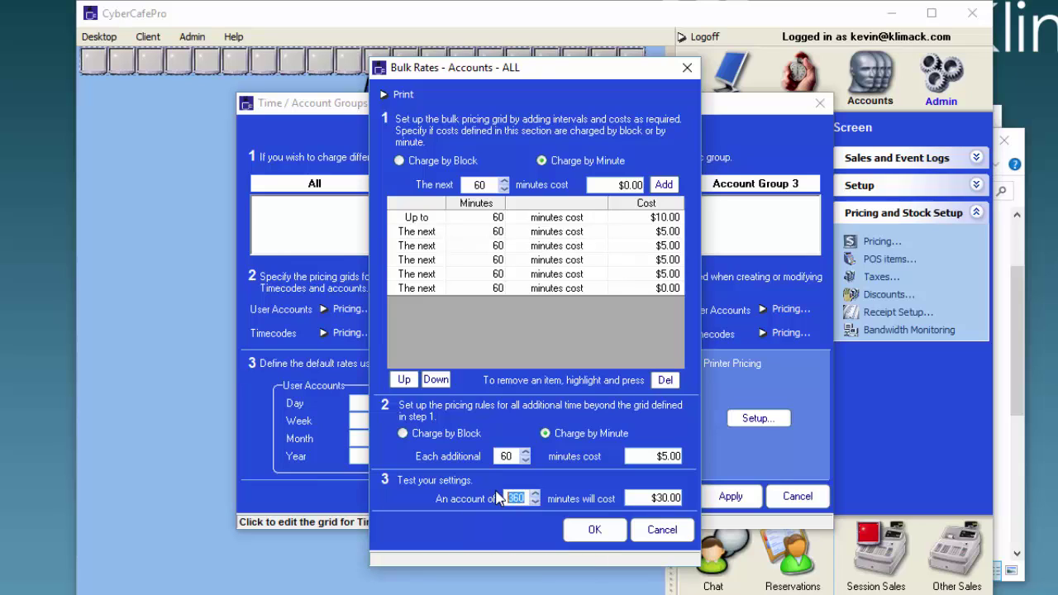
pyautogui.write('600')
pyautogui.click(639, 496)
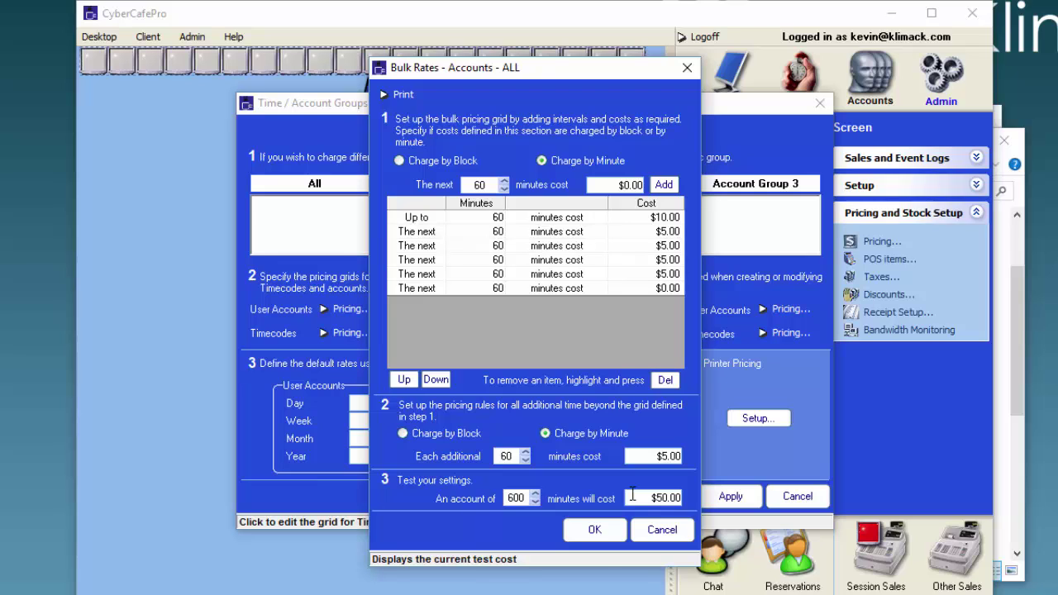
pyautogui.click(568, 291)
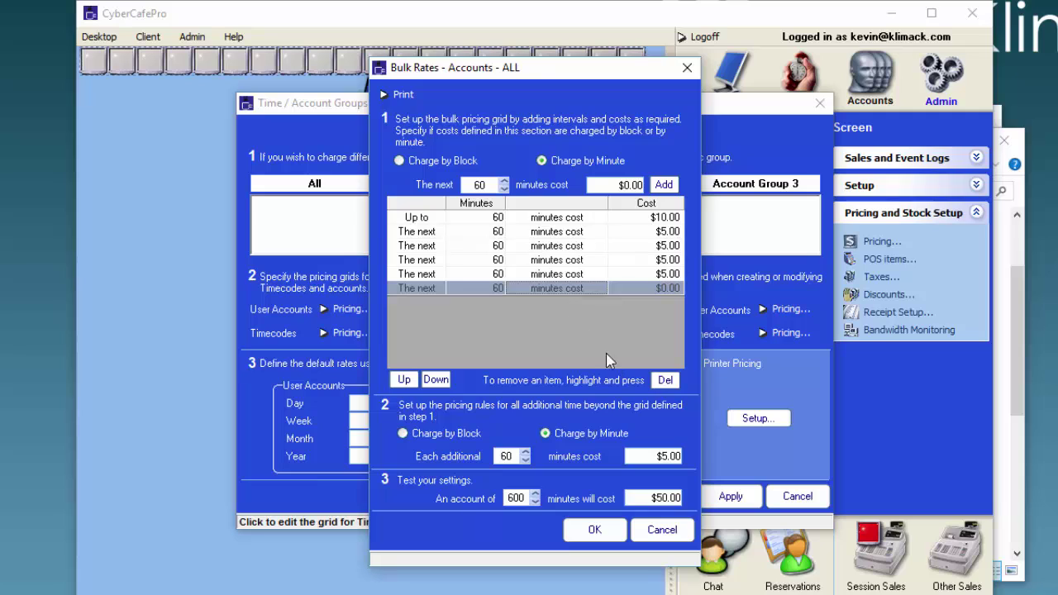
pyautogui.click(665, 381)
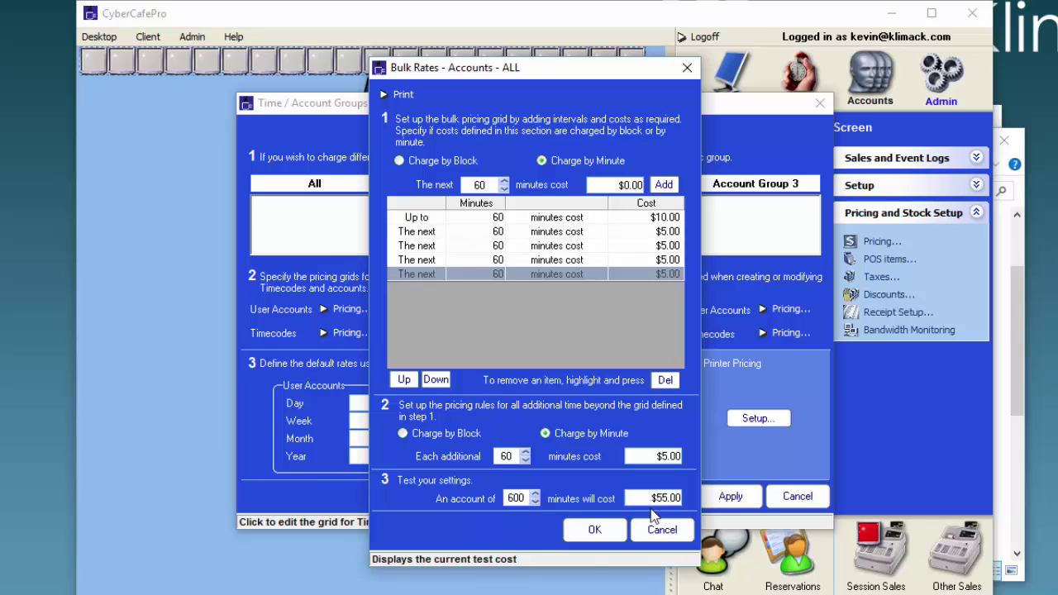
pyautogui.click(594, 530)
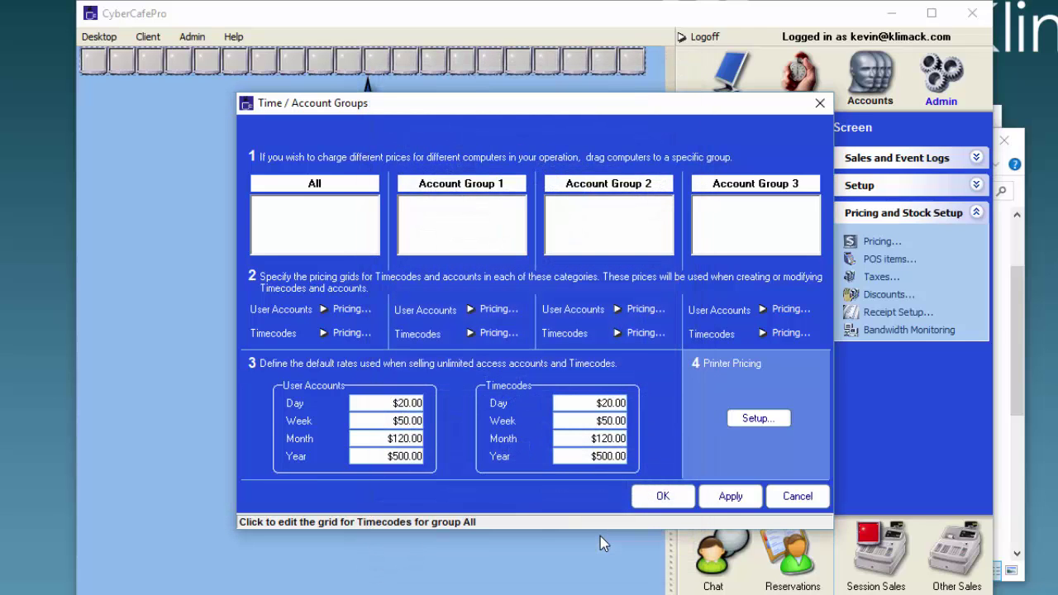
pyautogui.click(348, 333)
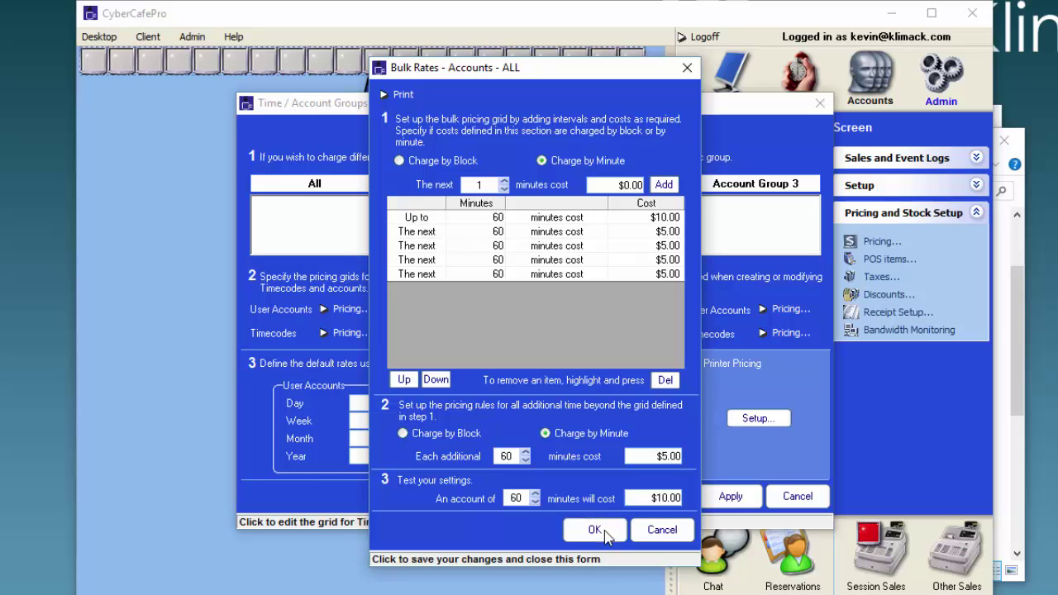
pyautogui.click(596, 530)
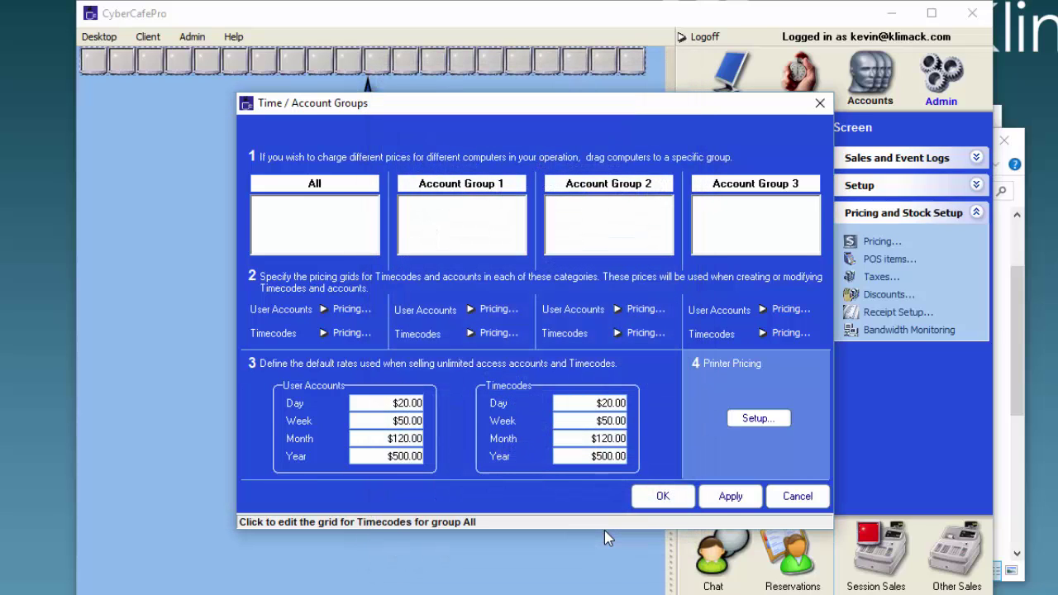
# Step: Open the user-account Bulk Rates grid for group All and add a 60-minute block at $7.00
pyautogui.click(349, 310)
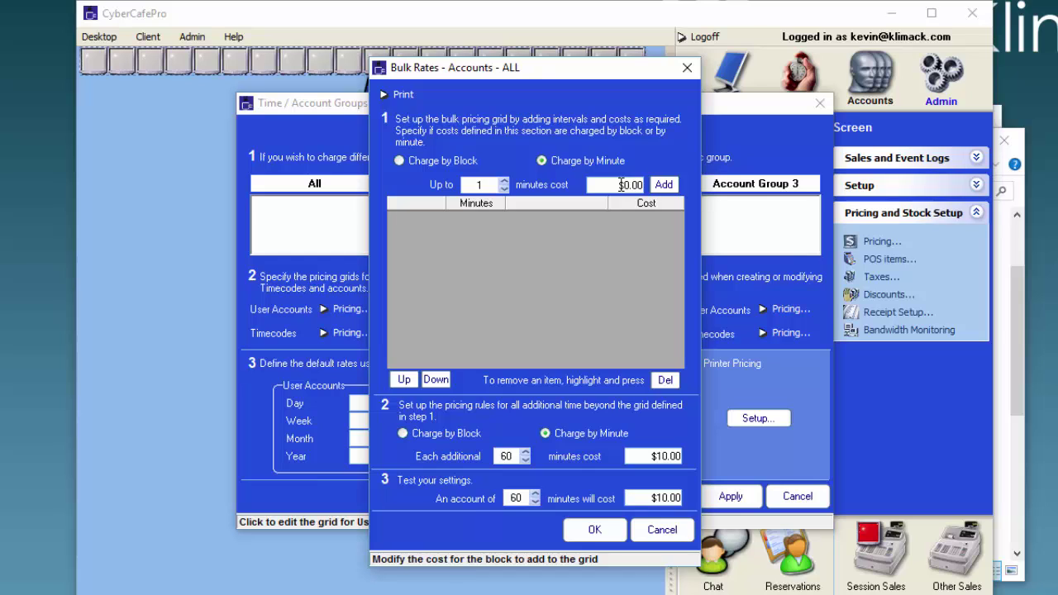
pyautogui.click(477, 184)
pyautogui.write('60')
pyautogui.click(608, 184)
pyautogui.write('1')
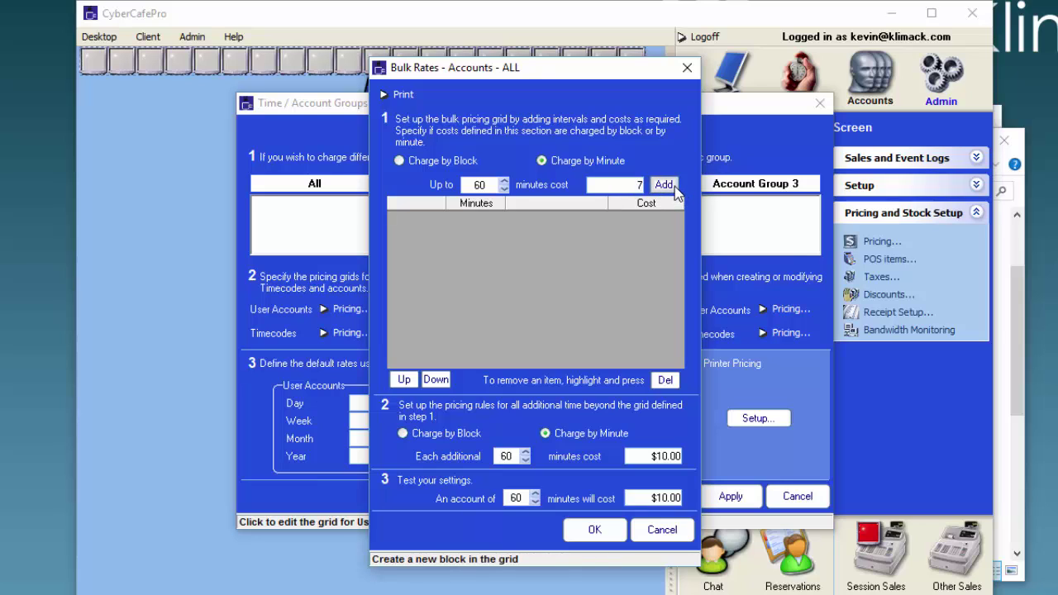
pyautogui.click(674, 186)
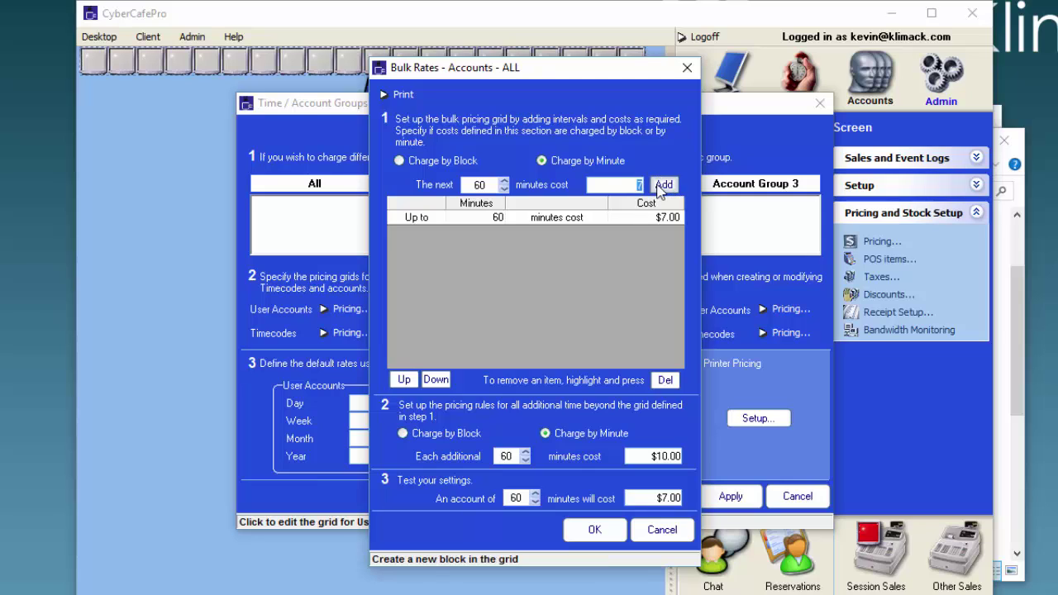
# Step: Add five further 60-minute blocks at $4.00 each
pyautogui.write('4')
pyautogui.click(670, 187)
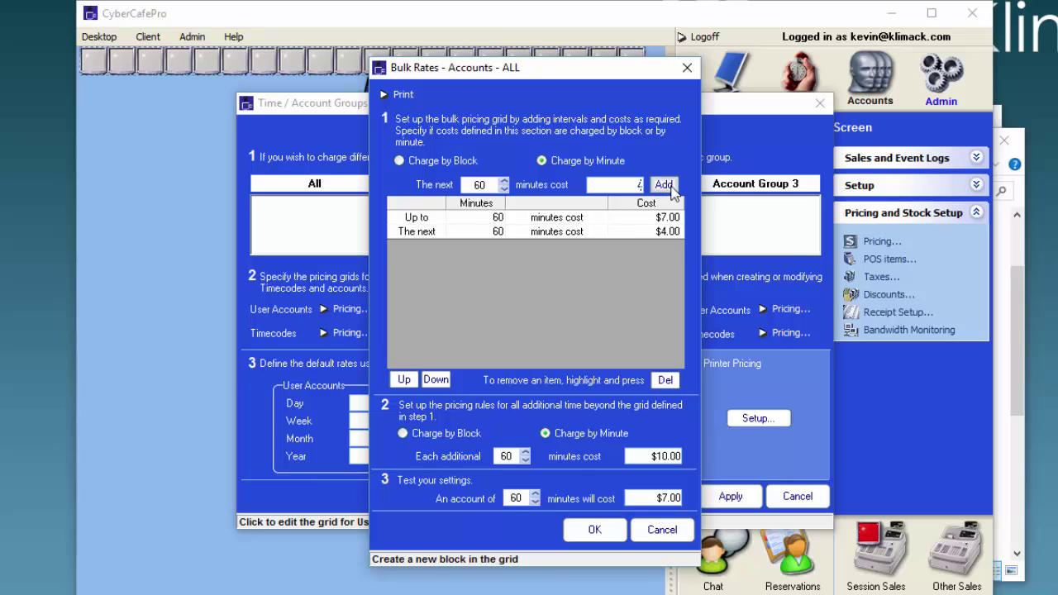
pyautogui.click(672, 187)
pyautogui.click(664, 184)
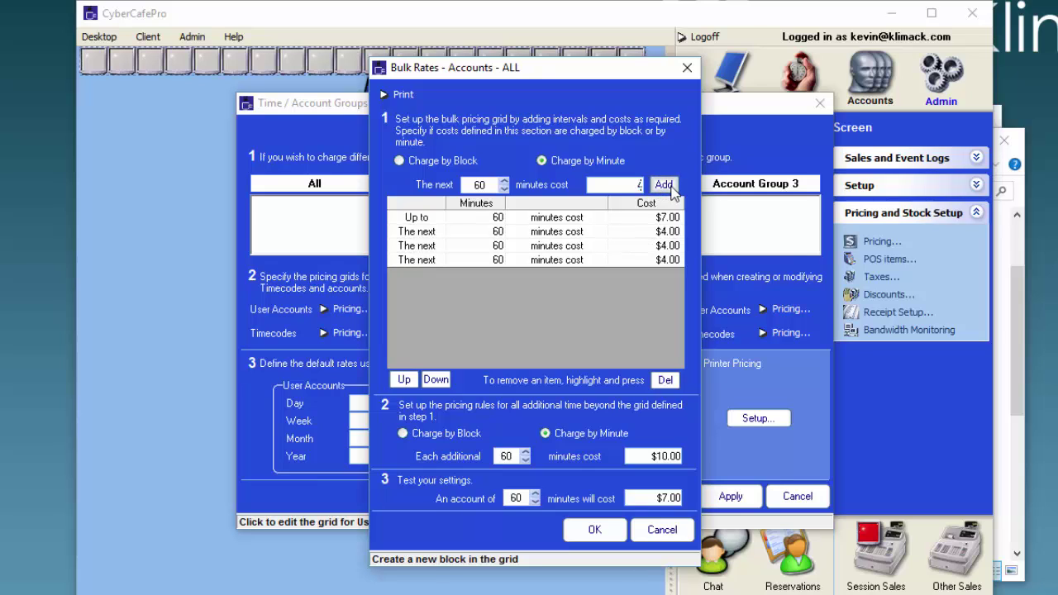
pyautogui.click(664, 184)
pyautogui.click(664, 185)
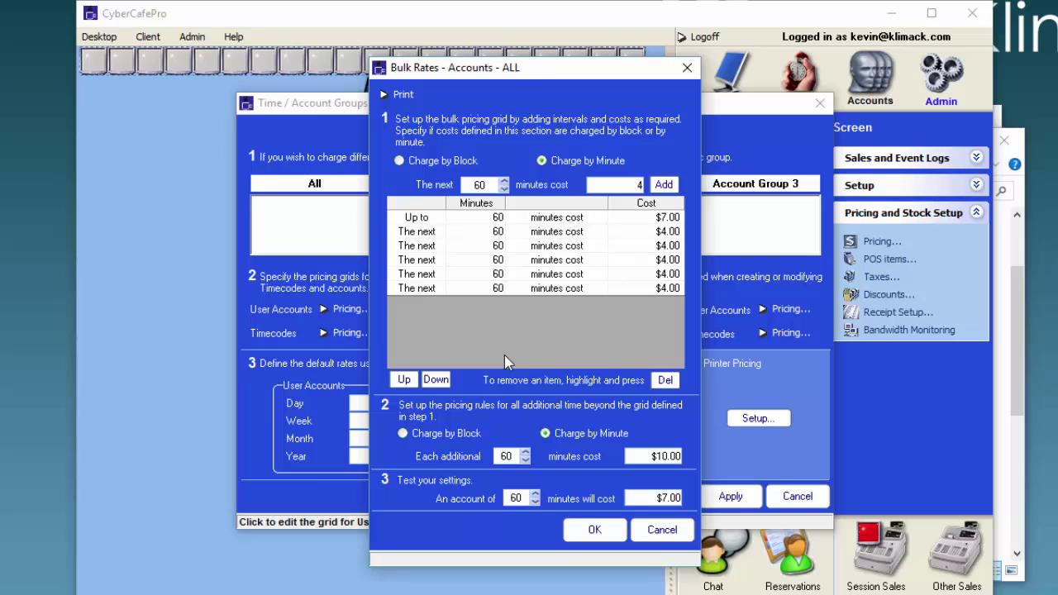
# Step: Charge $4.00 per additional 60 minutes, check 600 minutes prices at $43.00, and save the pricing
pyautogui.click(654, 456)
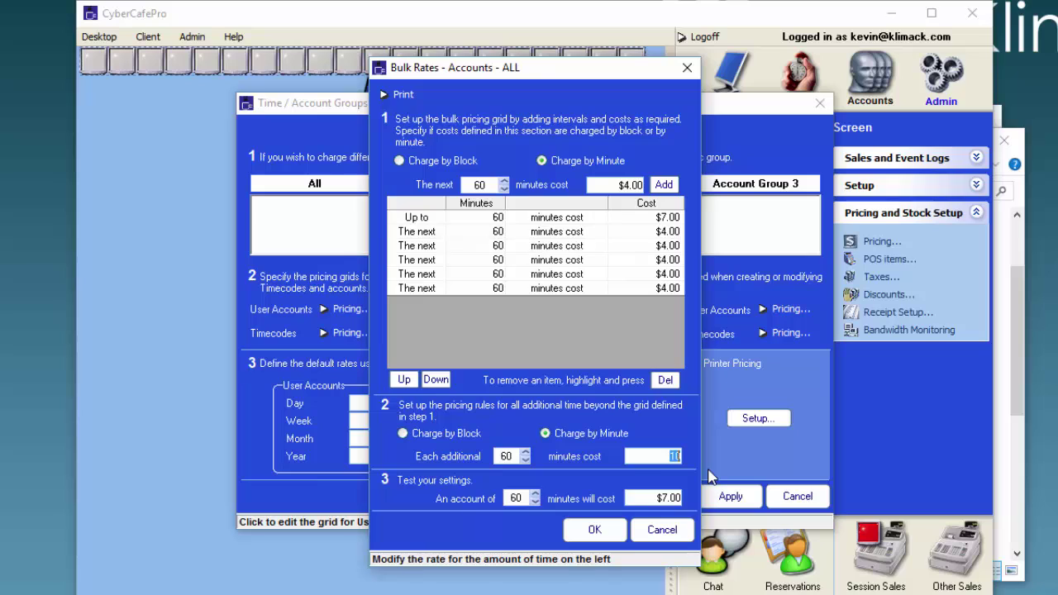
pyautogui.write('4')
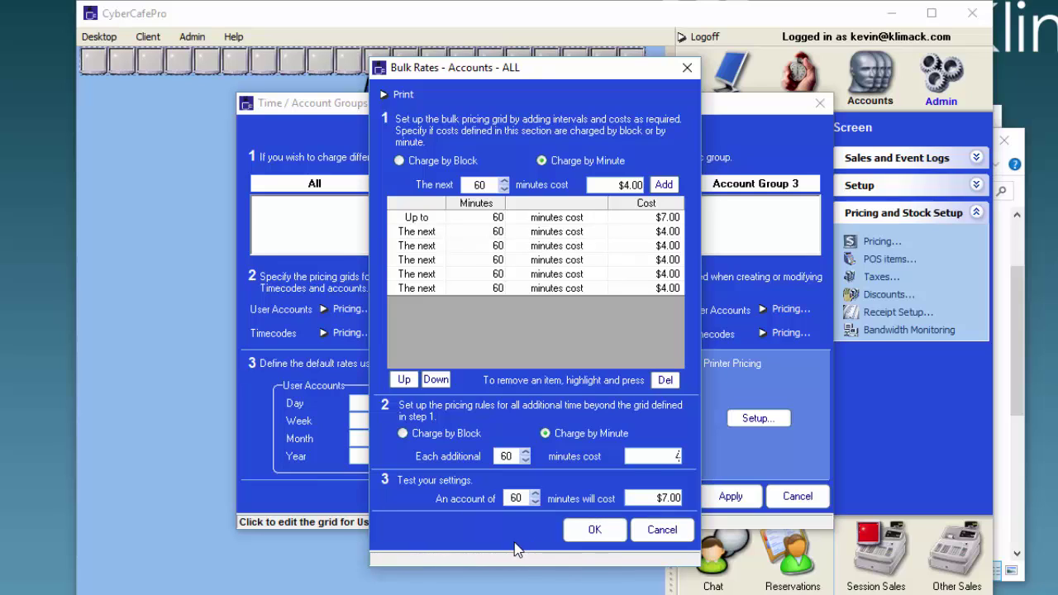
pyautogui.click(521, 498)
pyautogui.write('0')
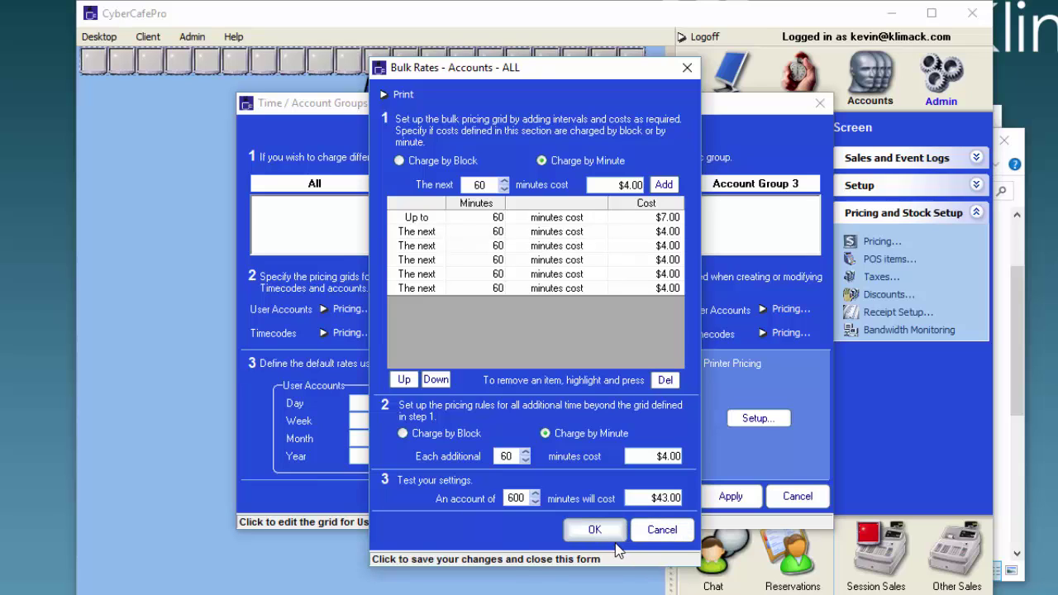
pyautogui.click(596, 530)
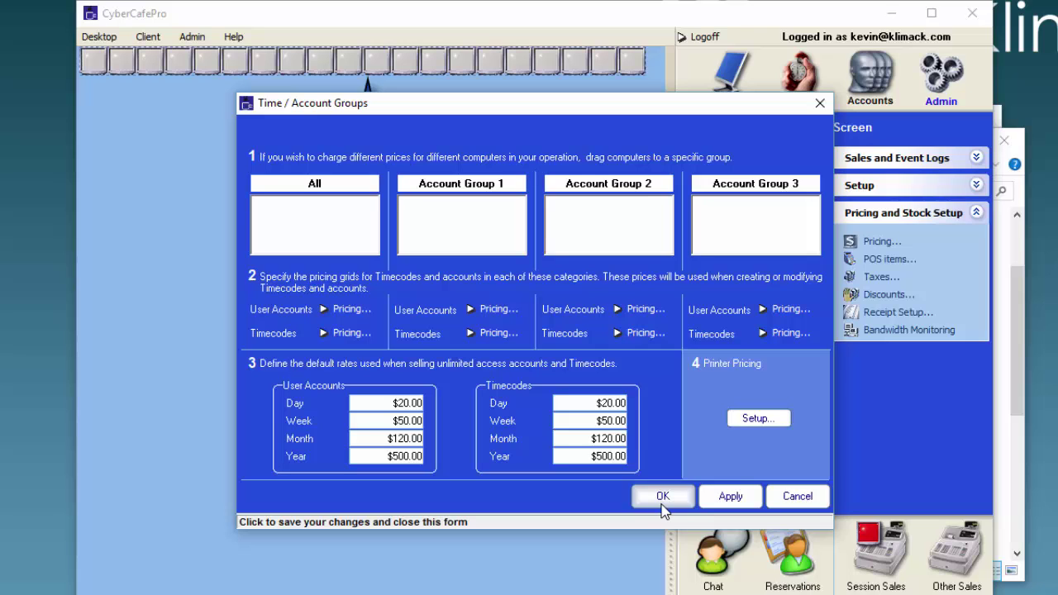
pyautogui.click(662, 497)
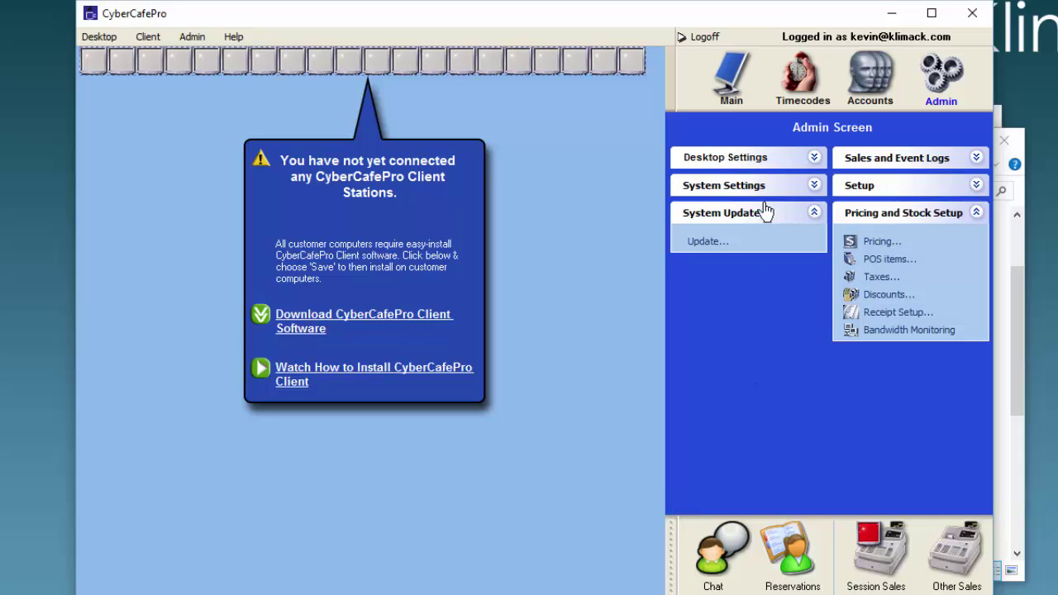
# Step: Generate one timecode valued at 10:00 hours, without selling it
pyautogui.click(798, 106)
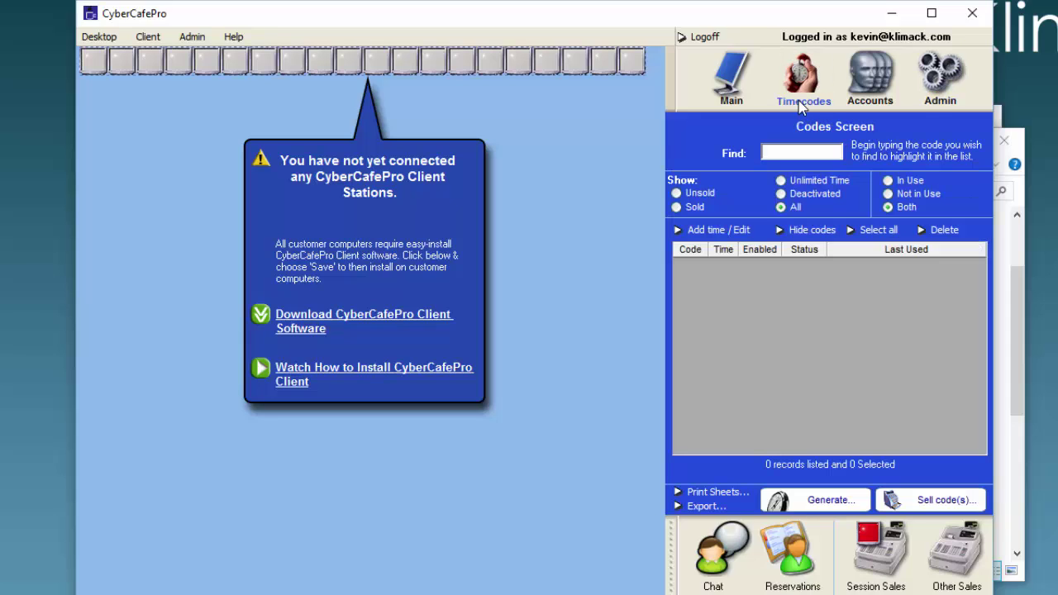
pyautogui.click(827, 501)
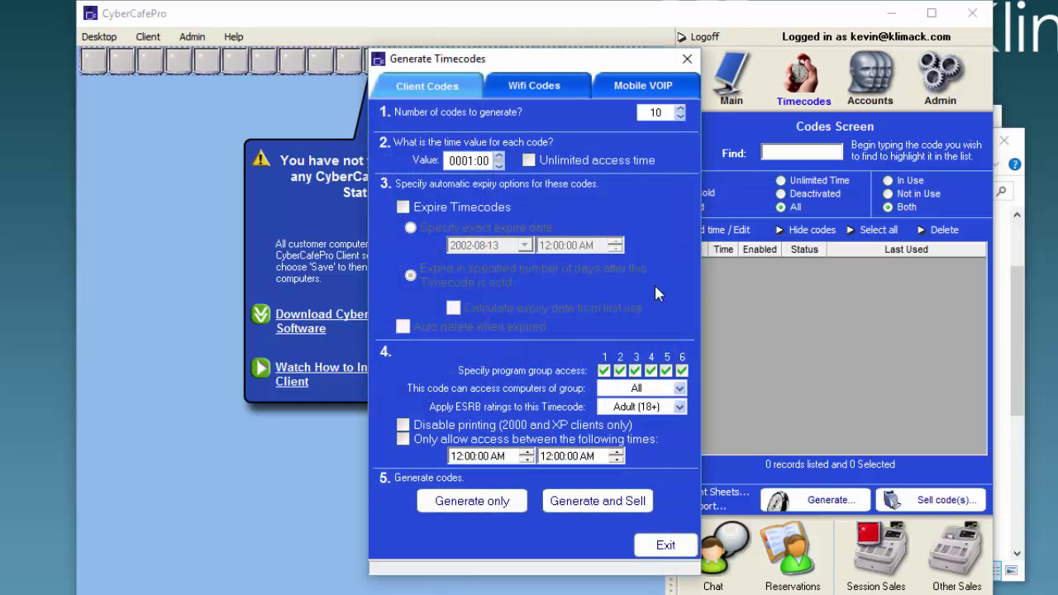
pyautogui.click(457, 161)
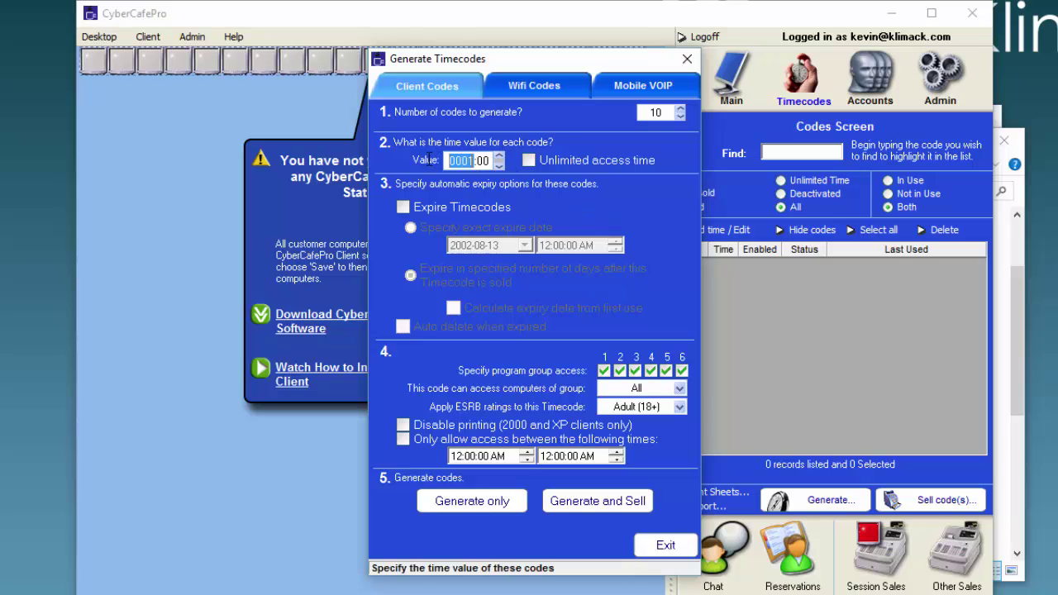
pyautogui.write('10')
pyautogui.click(656, 111)
pyautogui.write('1')
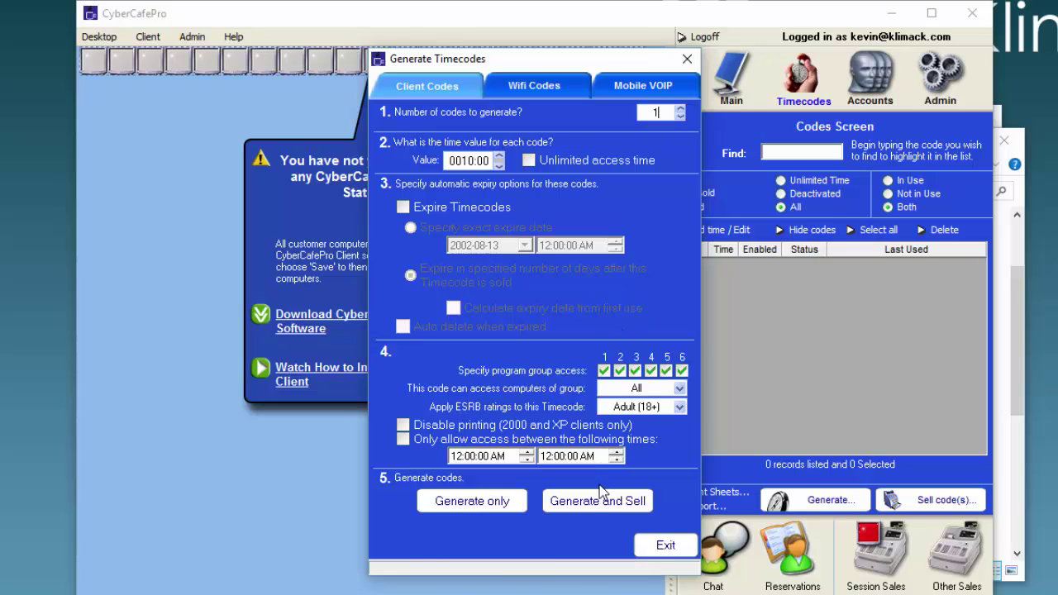
pyautogui.click(506, 507)
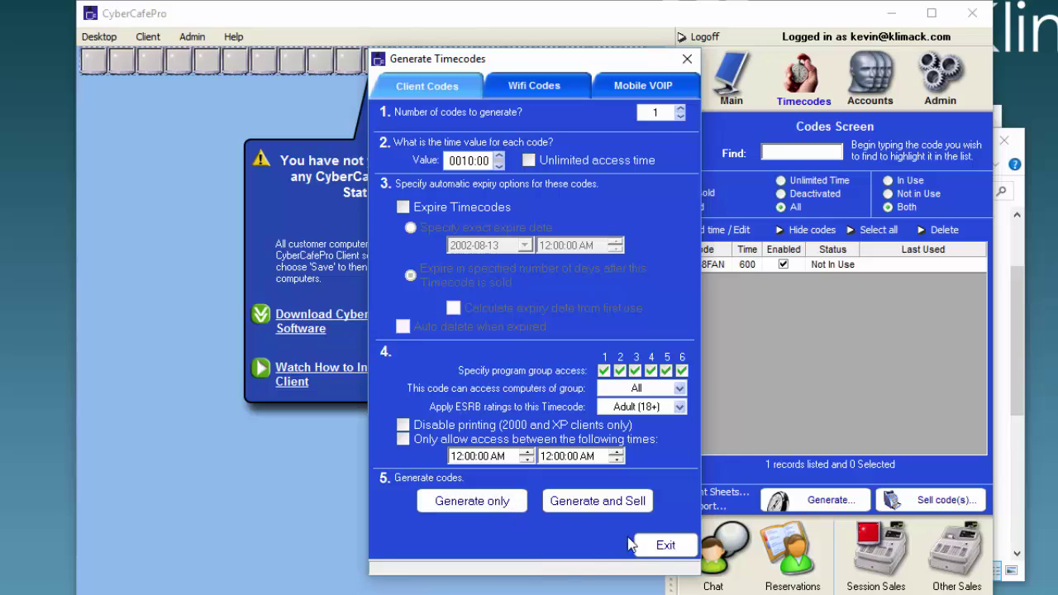
pyautogui.click(661, 550)
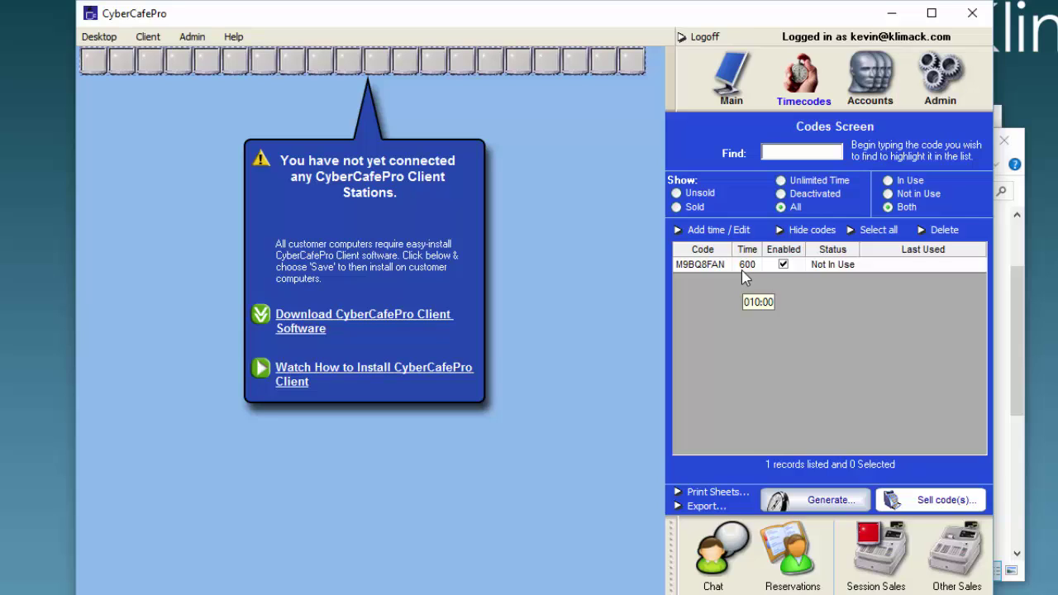
# Step: Select the new 600-minute timecode in the codes list
pyautogui.click(710, 274)
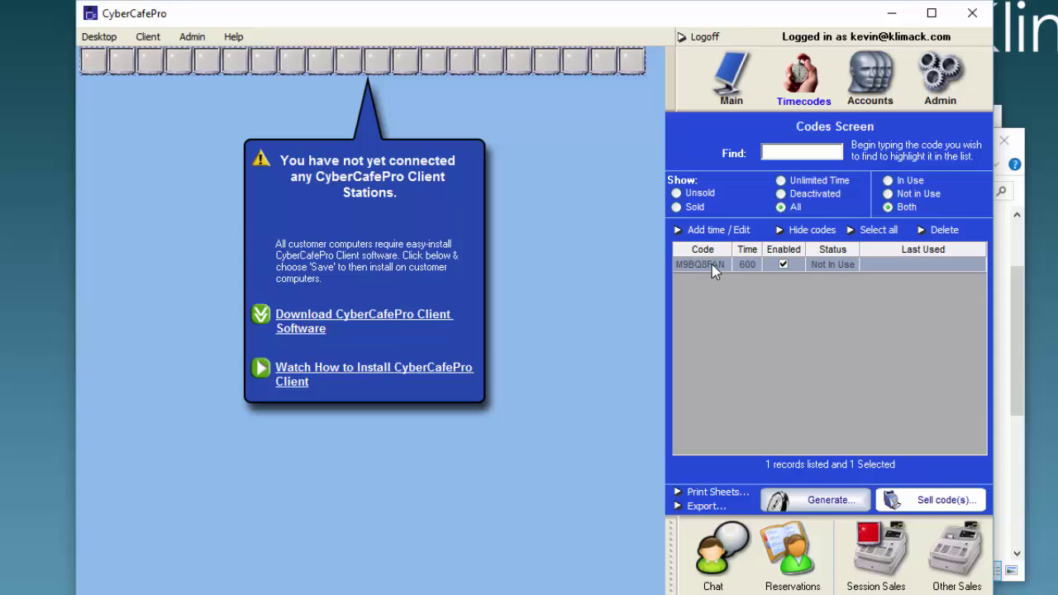
# Step: Sell the timecode for $55.00 cash, entering $60.00 received for $5.00 change
pyautogui.click(947, 502)
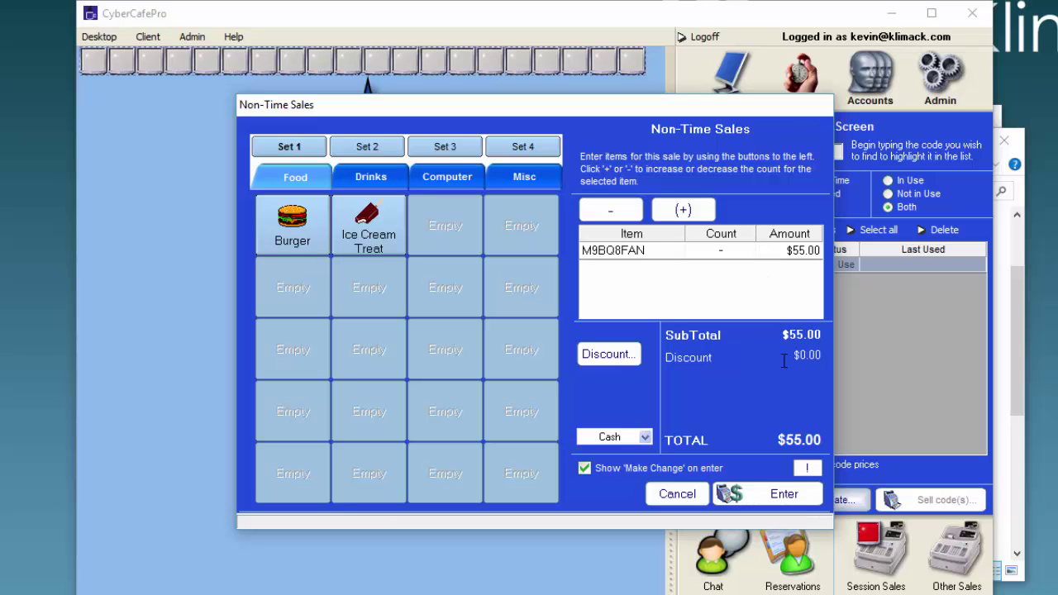
pyautogui.click(784, 495)
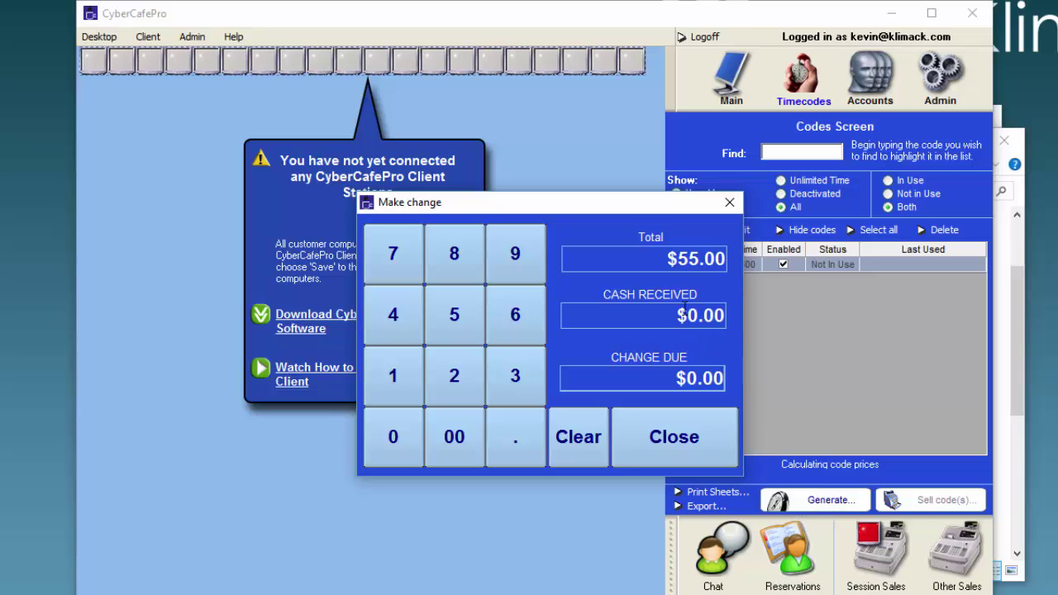
pyautogui.click(535, 311)
pyautogui.click(397, 431)
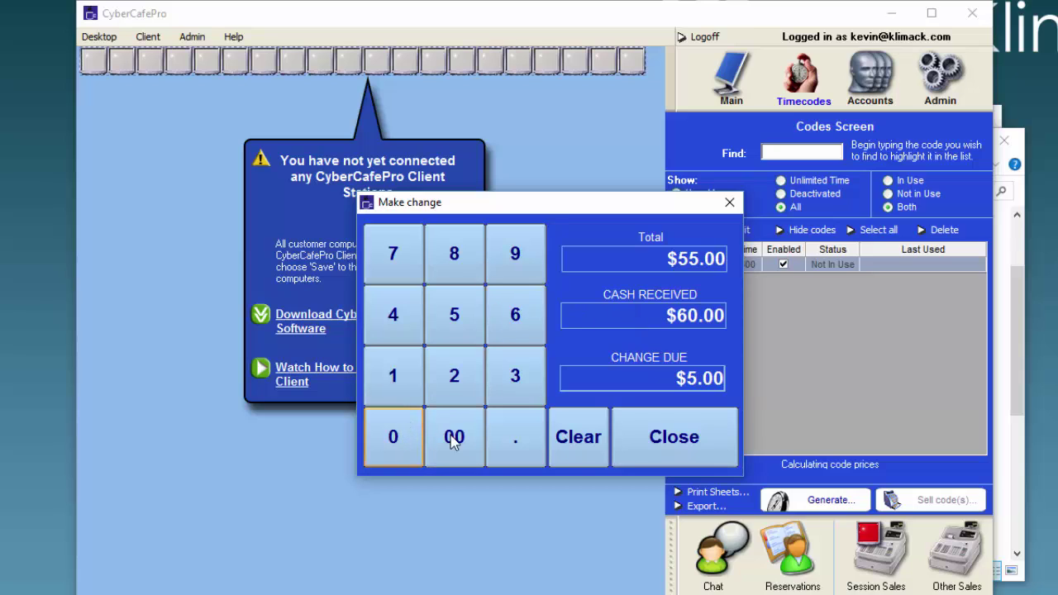
pyautogui.click(669, 463)
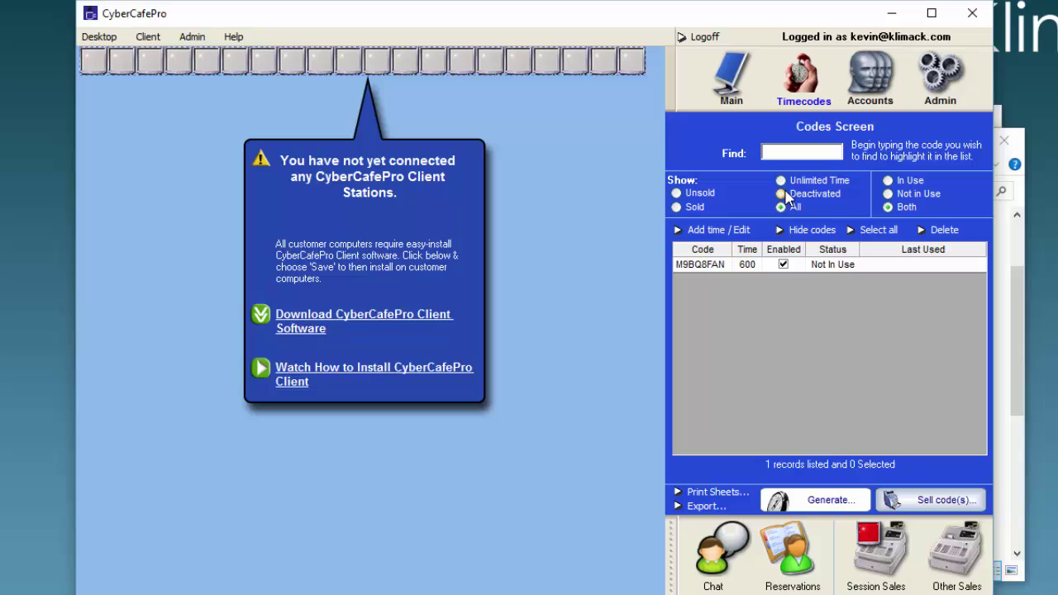
pyautogui.click(677, 207)
pyautogui.click(675, 194)
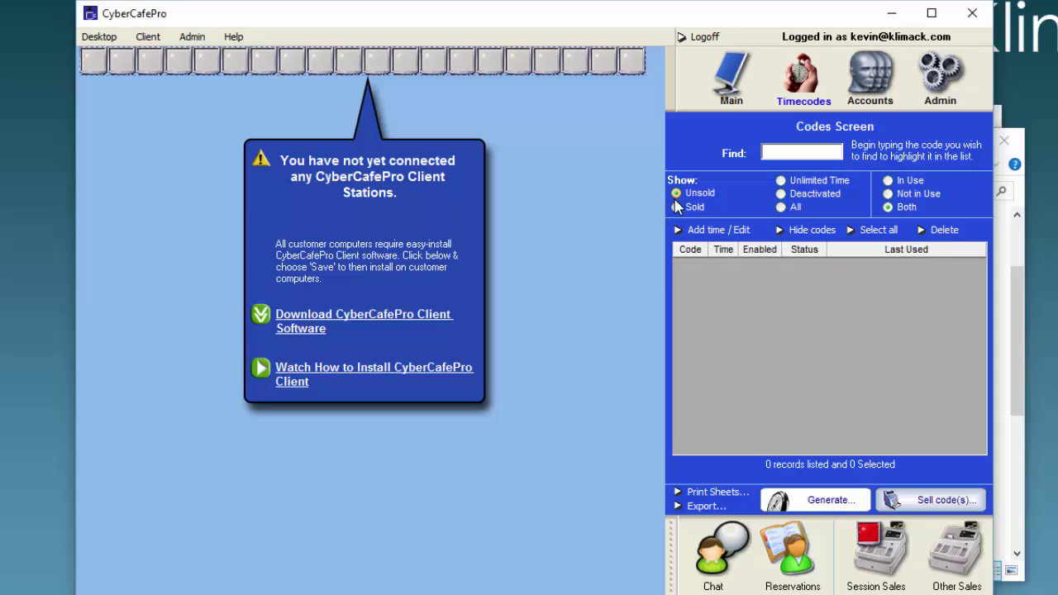
pyautogui.click(677, 208)
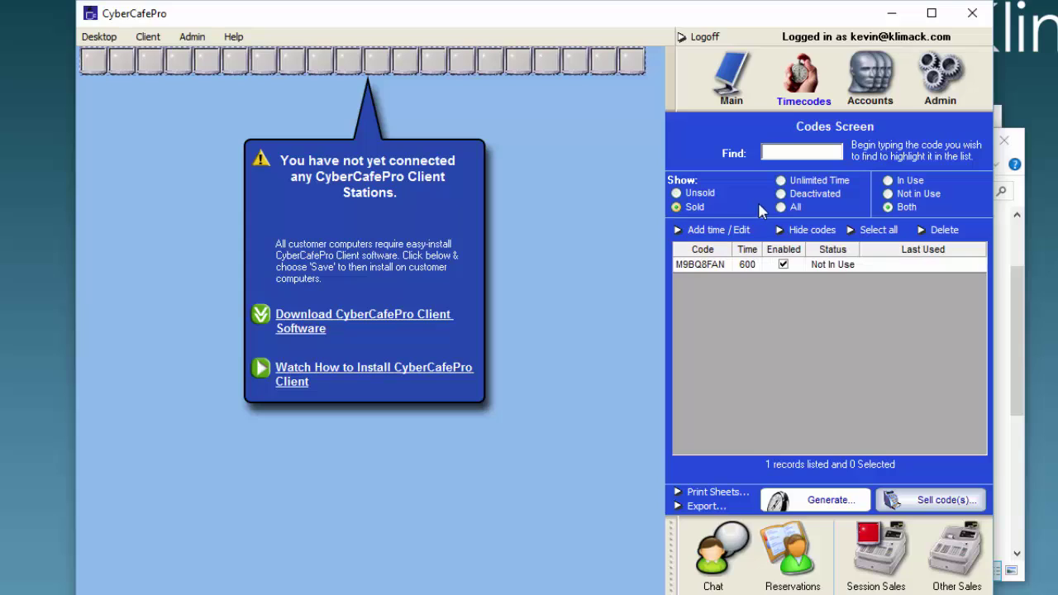
pyautogui.click(786, 213)
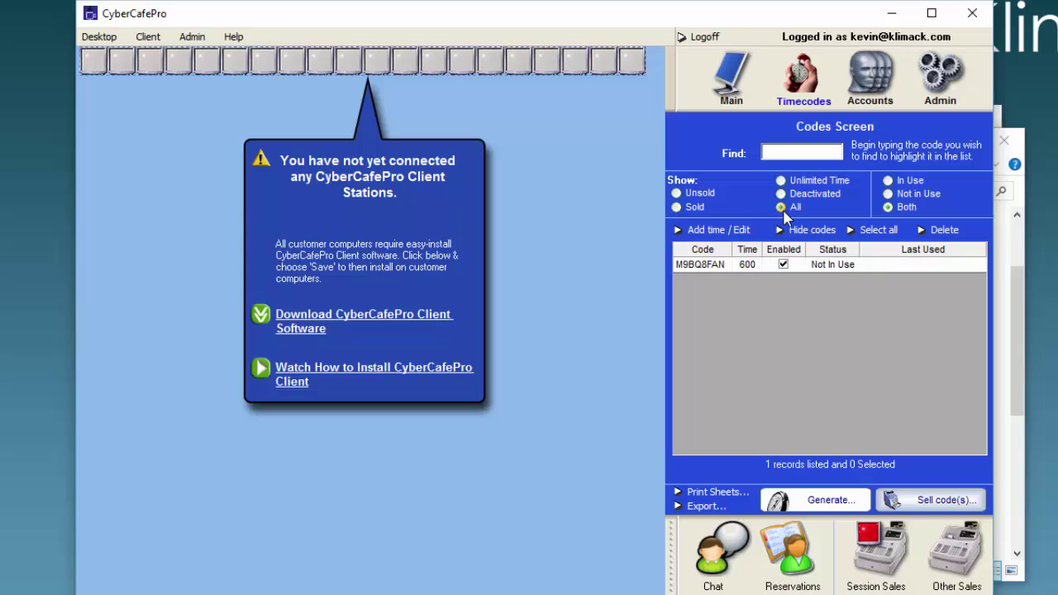